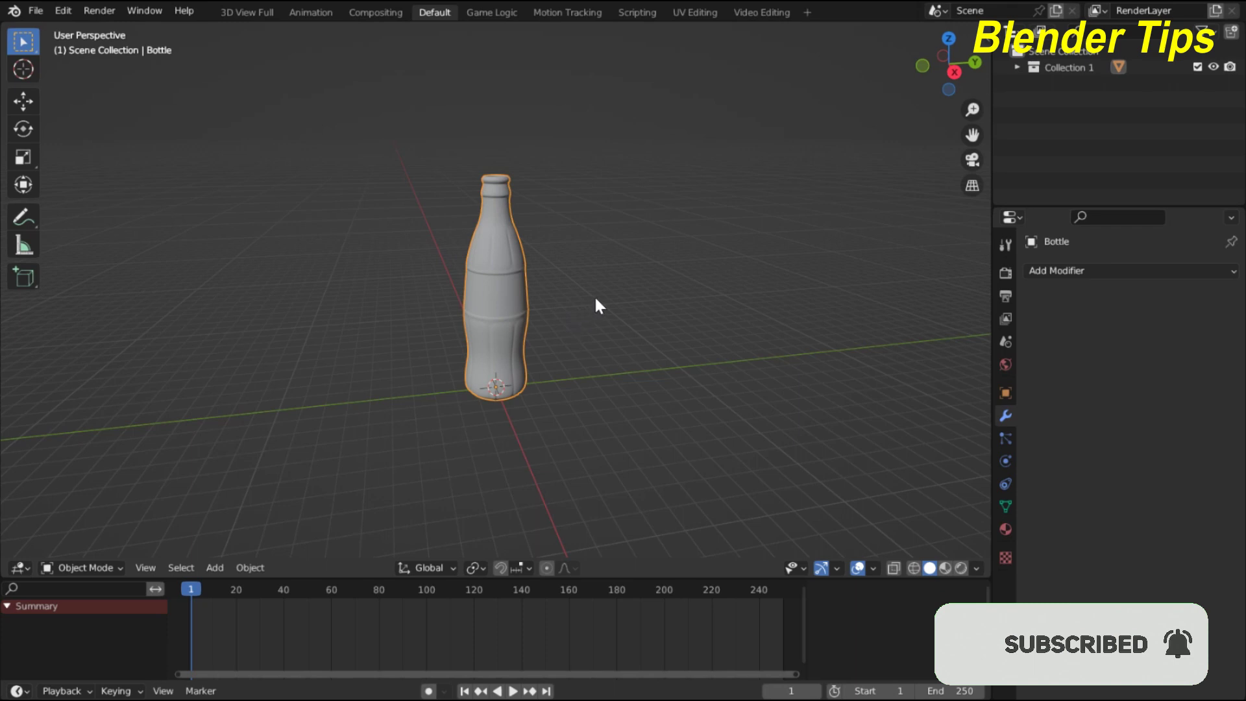
# - Add a Plane mesh to the scene next to the bottle
pyautogui.moveTo(620, 301); pyautogui.dragTo(553, 311, button='middle')
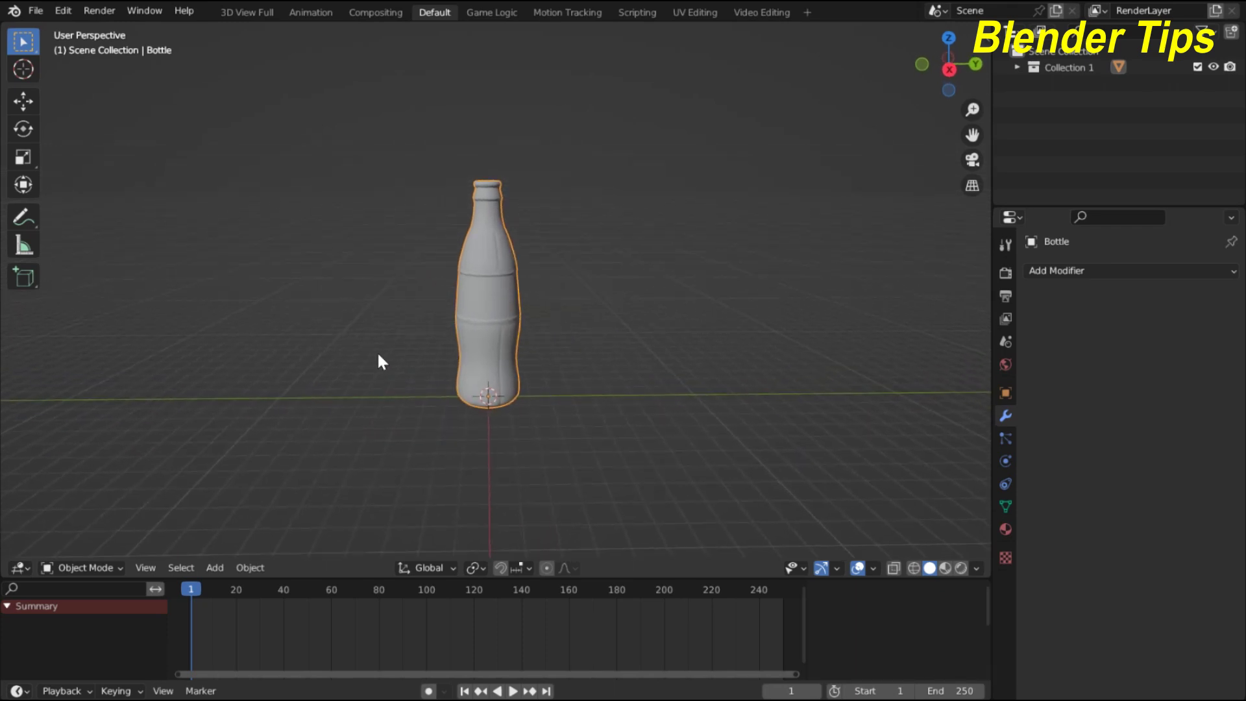
pyautogui.hotkey('shift', 'a')
pyautogui.moveTo(377, 164)
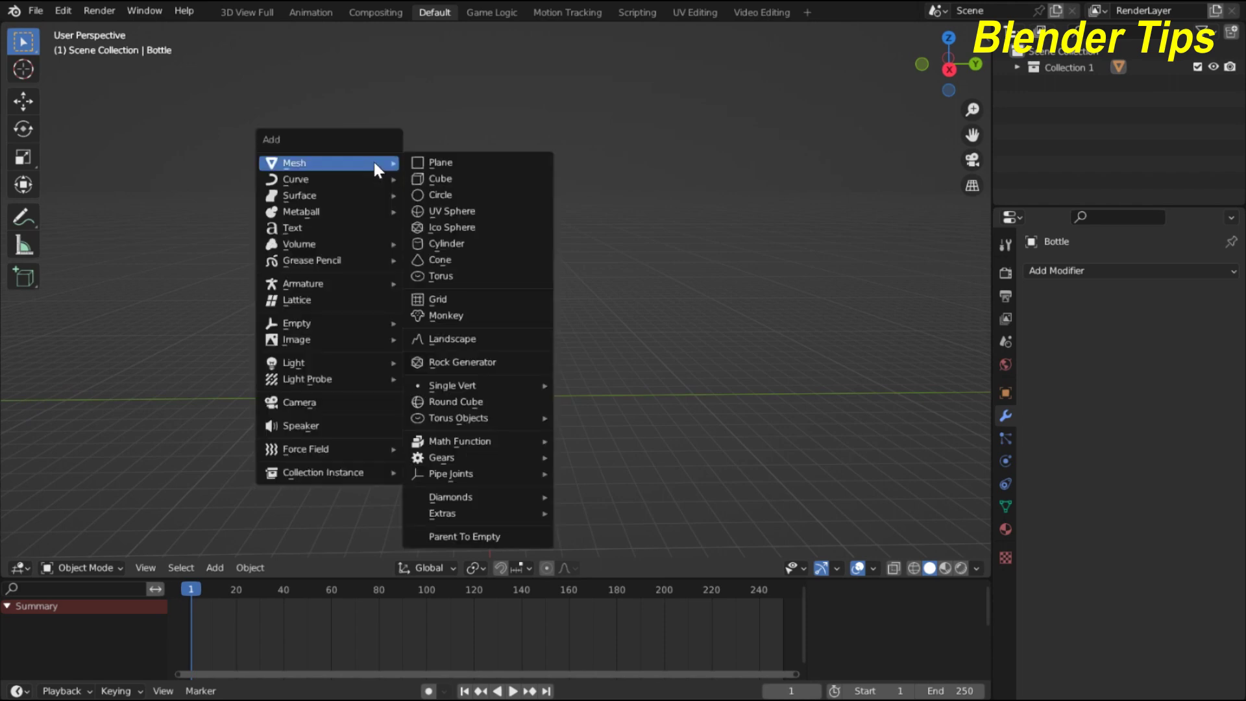
pyautogui.click(436, 162)
pyautogui.scroll(2, 559, 310)
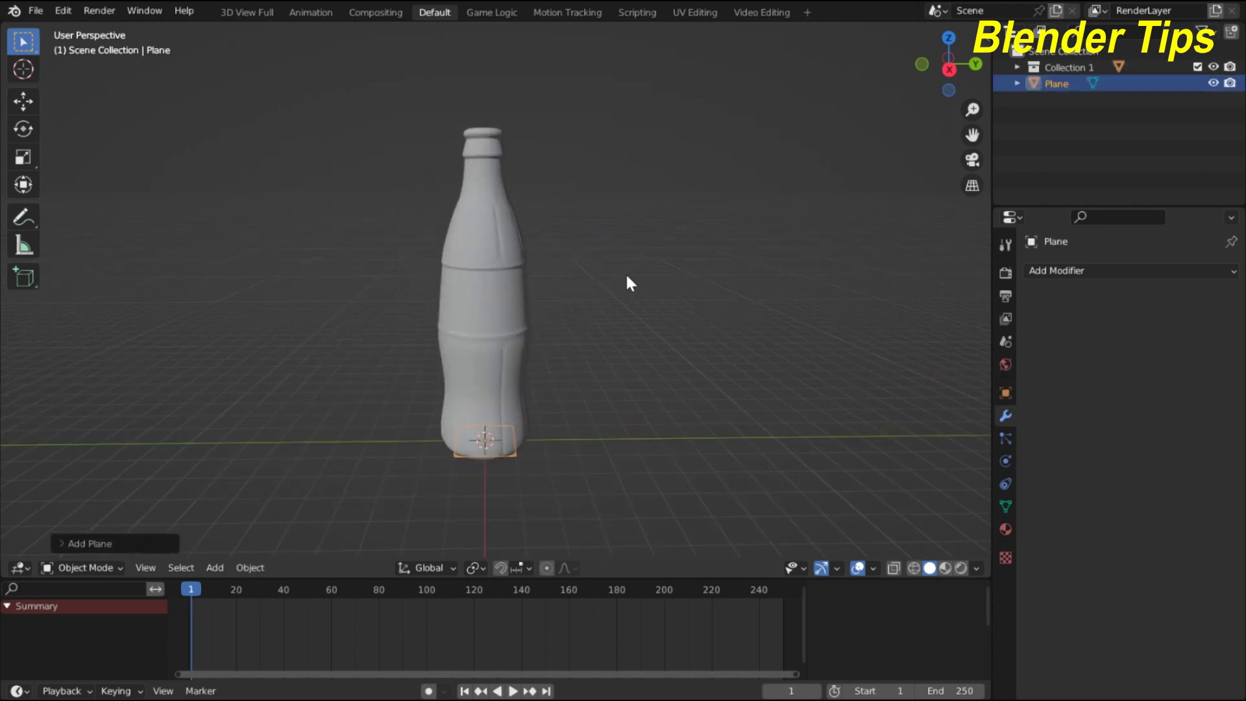
# - Check the Screencast Keys settings in the sidebar, then orbit to a front-facing view of the bottle
pyautogui.press('n')
pyautogui.click(981, 286)
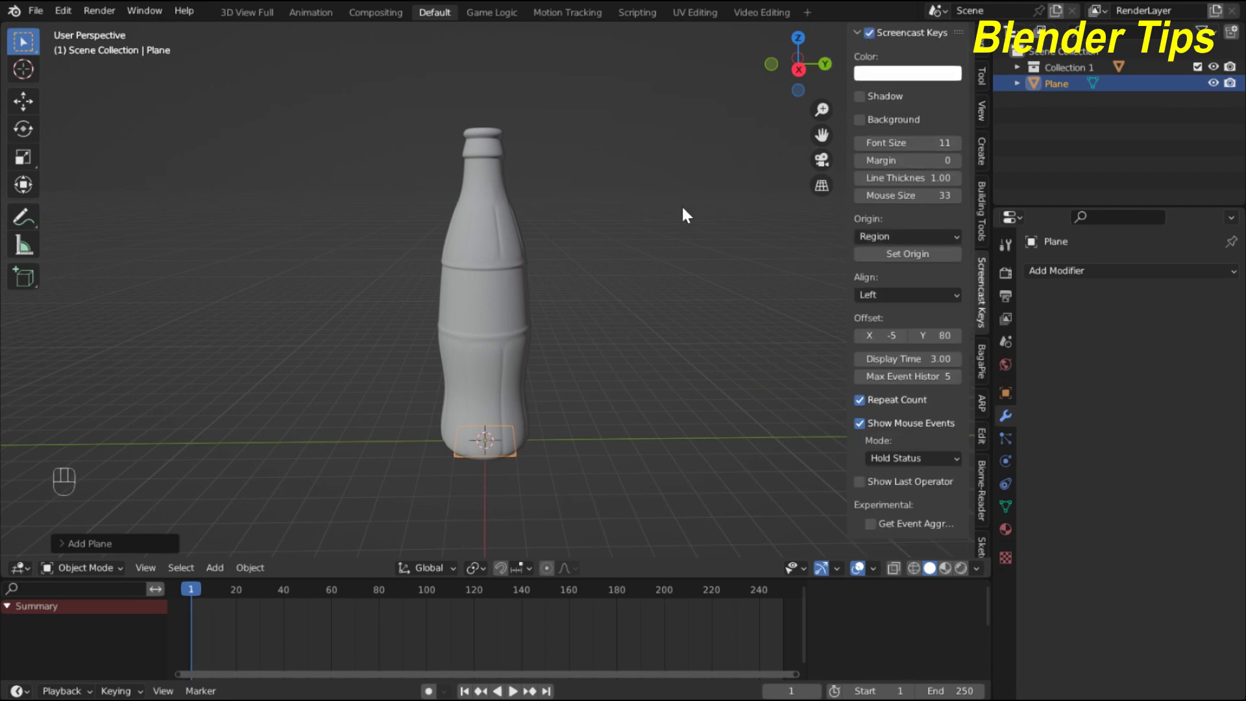
pyautogui.press('n')
pyautogui.middleClick(606, 320)
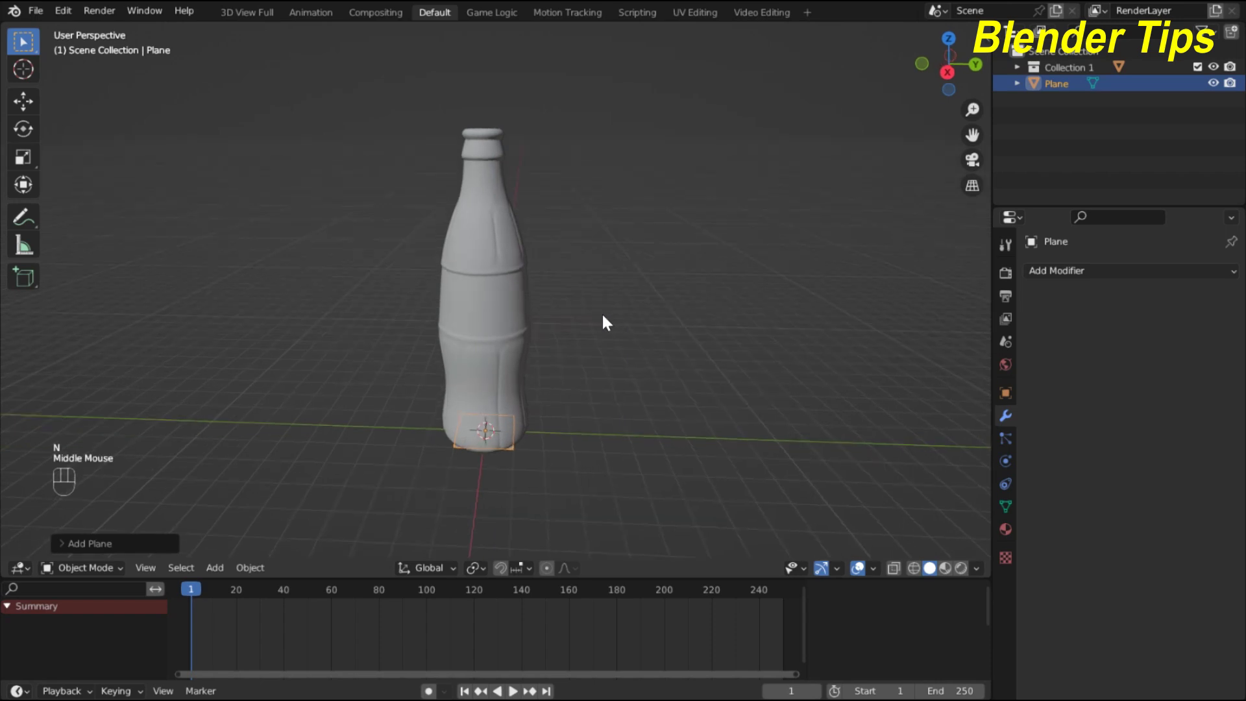
pyautogui.moveTo(601, 325); pyautogui.dragTo(781, 330, button='middle')
pyautogui.scroll(1, 551, 362)
pyautogui.scroll(-1, 551, 362)
pyautogui.moveTo(551, 362); pyautogui.dragTo(517, 369, button='middle')
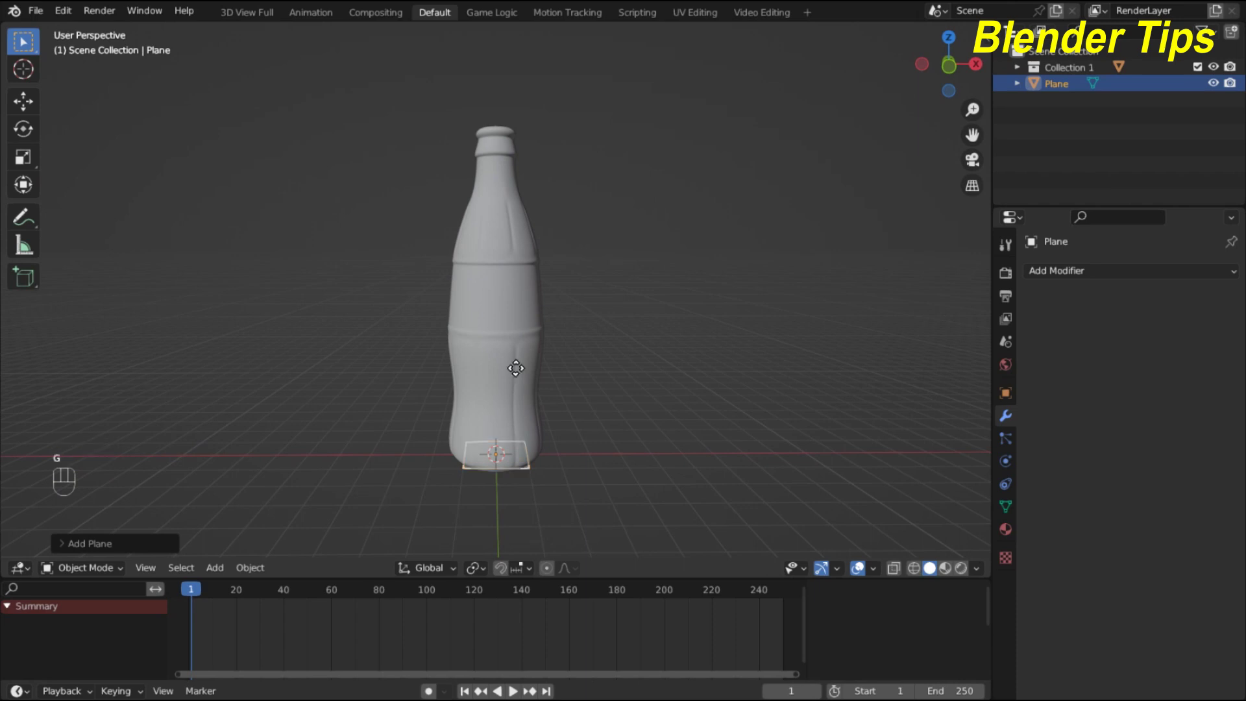
# - Move the plane left of the bottle along X and raise it above the ground along Z
pyautogui.press('g')
pyautogui.press('x')
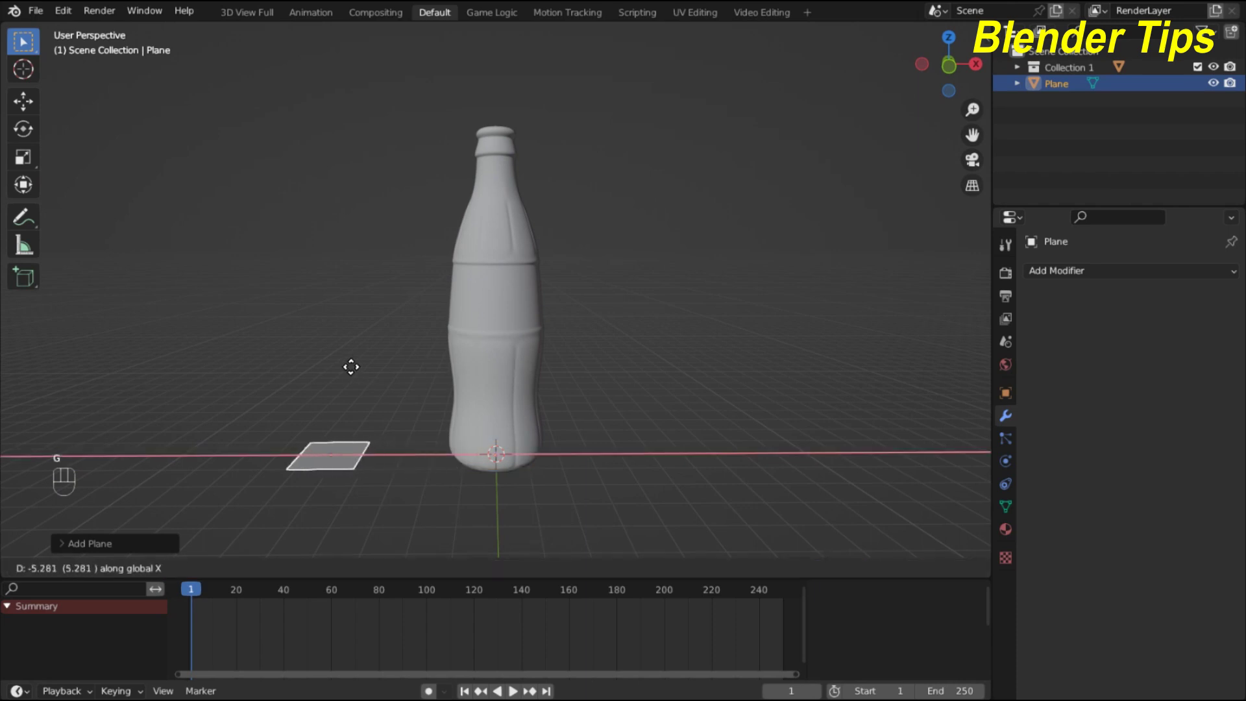
pyautogui.click(336, 363)
pyautogui.press('KP_1')
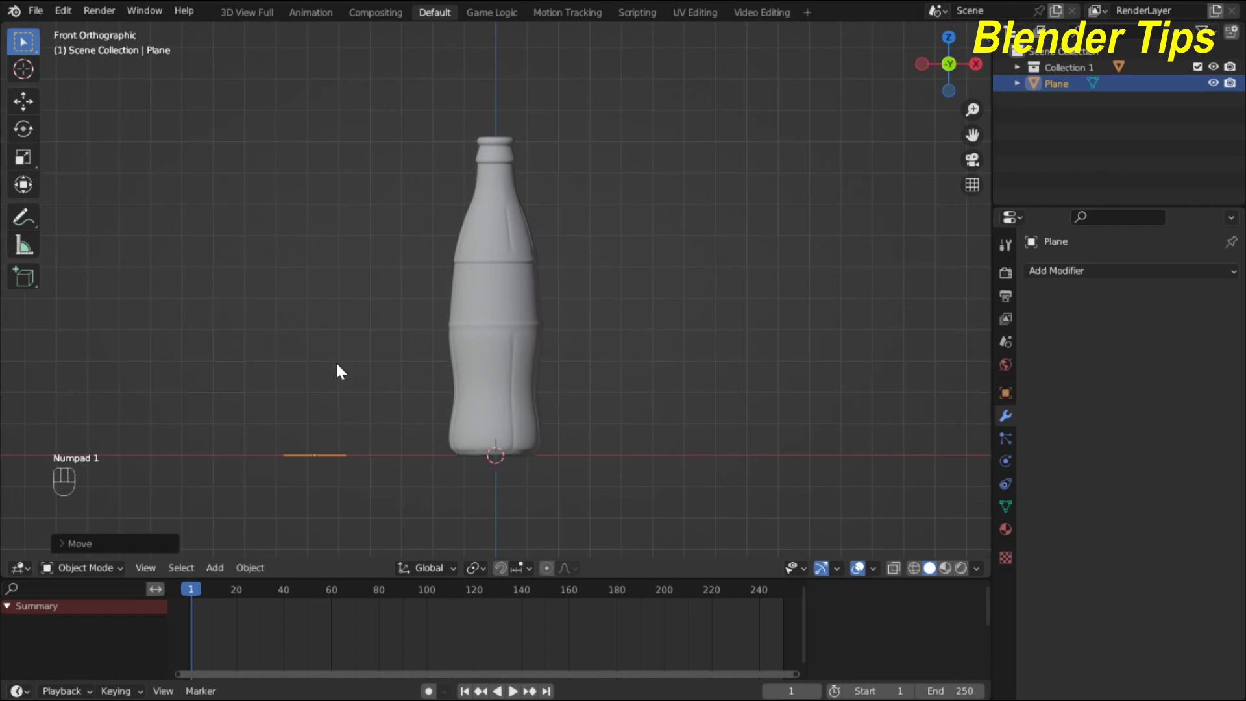
pyautogui.press('g')
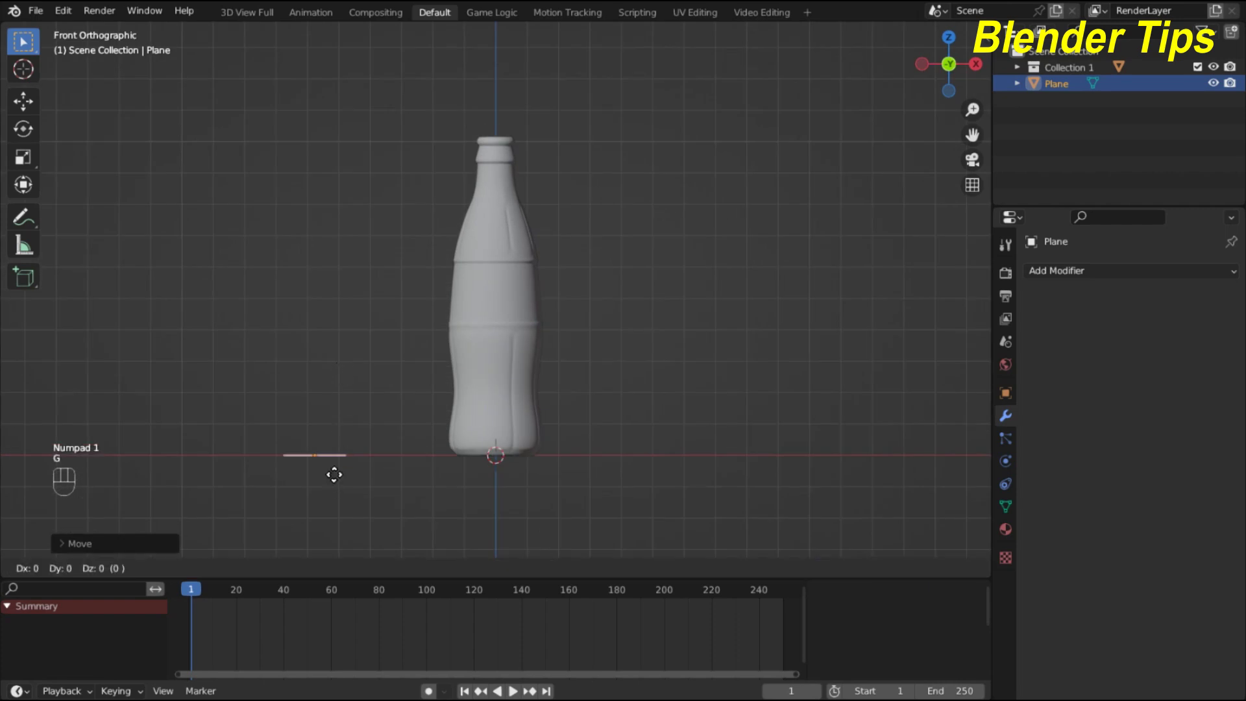
pyautogui.press('z')
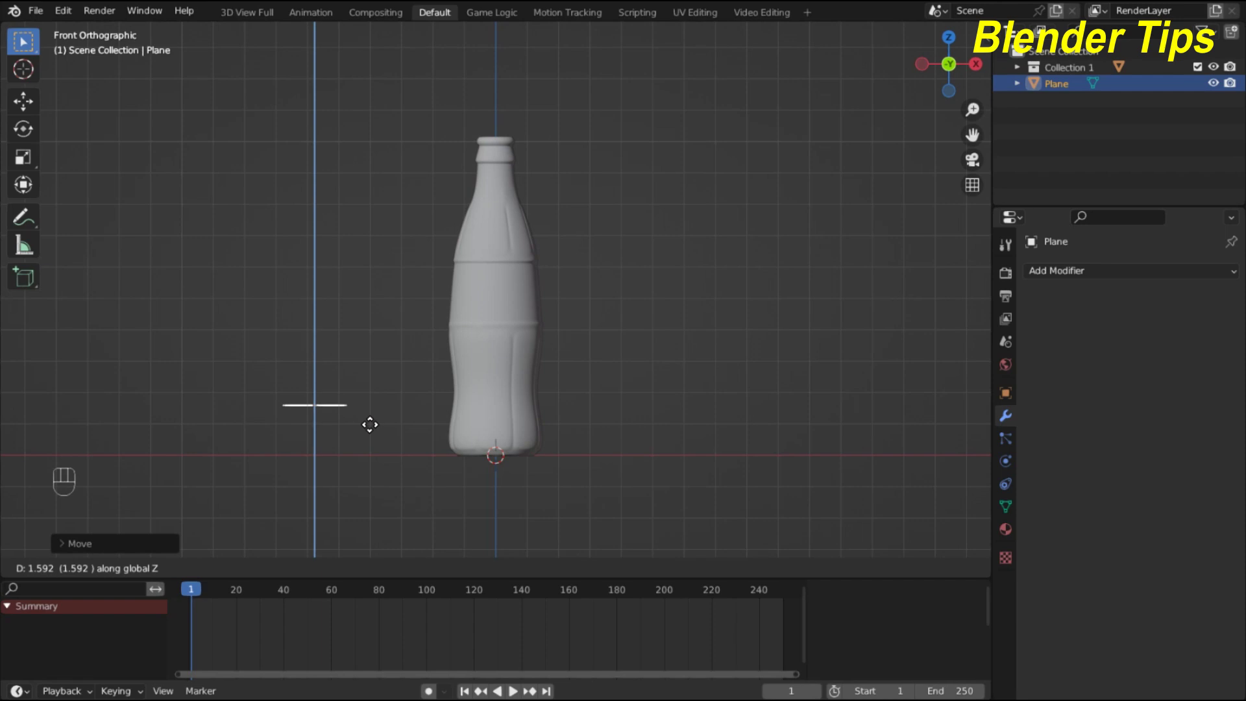
pyautogui.click(369, 415)
# - Tilt the plane and scale it down to about 0.82
pyautogui.press('r')
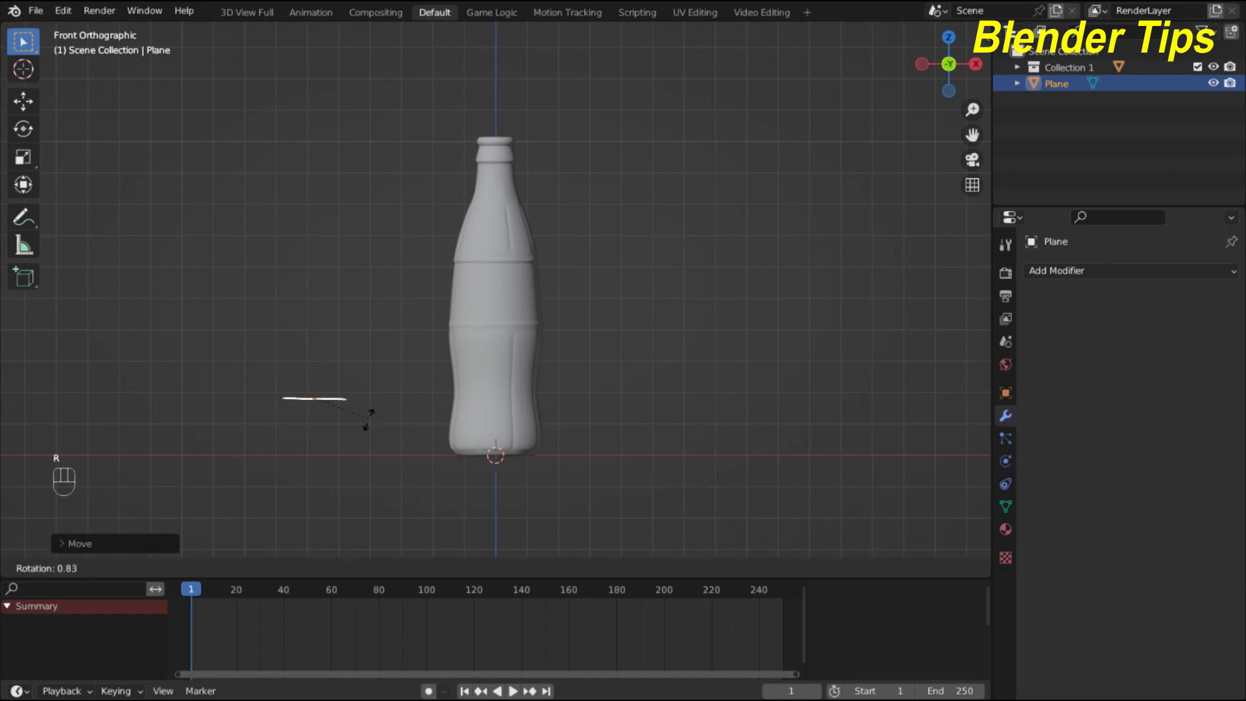
pyautogui.click(326, 441)
pyautogui.press('s')
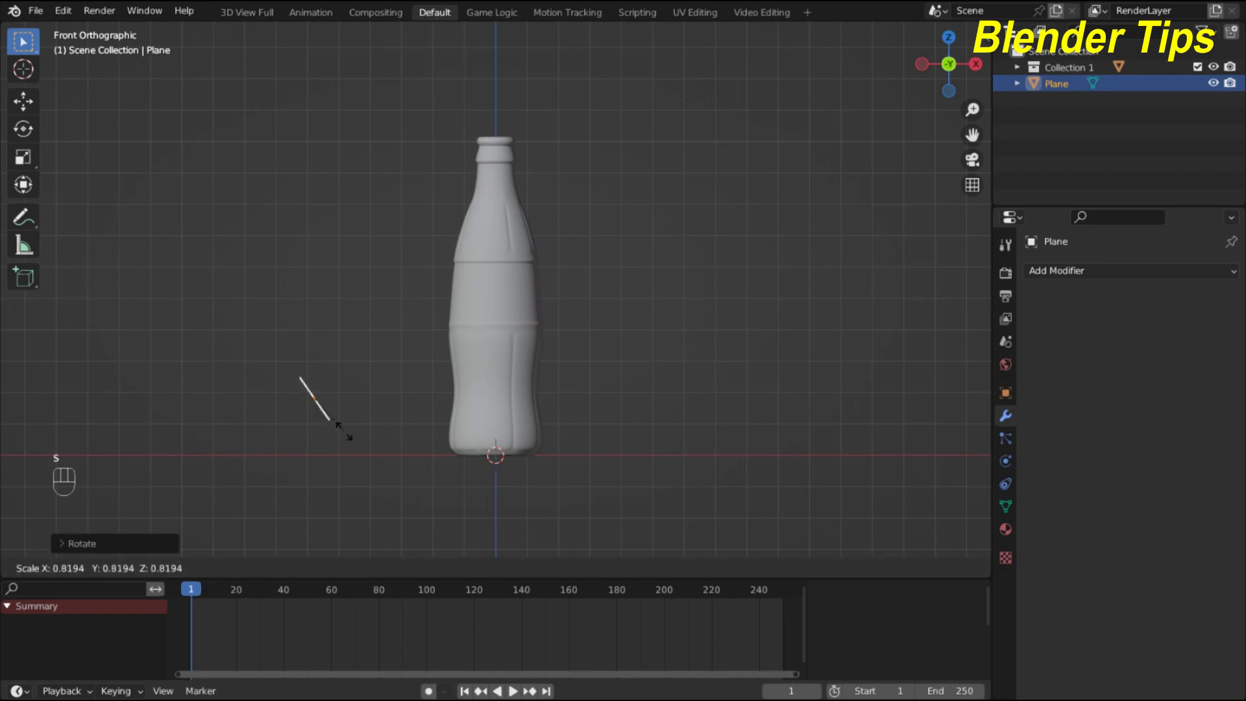
pyautogui.click(342, 430)
# - Orbit back to a perspective view and reframe it around the bottle and plane
pyautogui.moveTo(500, 299); pyautogui.dragTo(477, 340, button='middle')
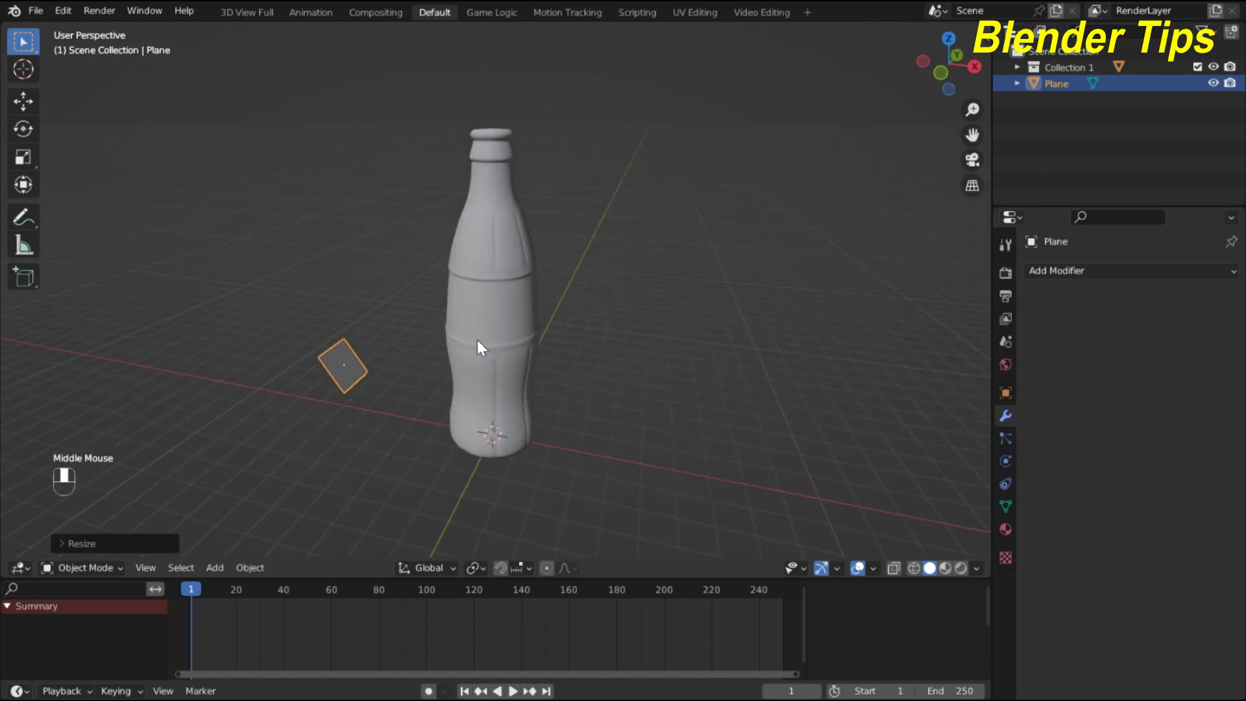
pyautogui.keyDown('shift'); pyautogui.moveTo(418, 372); pyautogui.dragTo(562, 334, button='middle'); pyautogui.keyUp('shift')
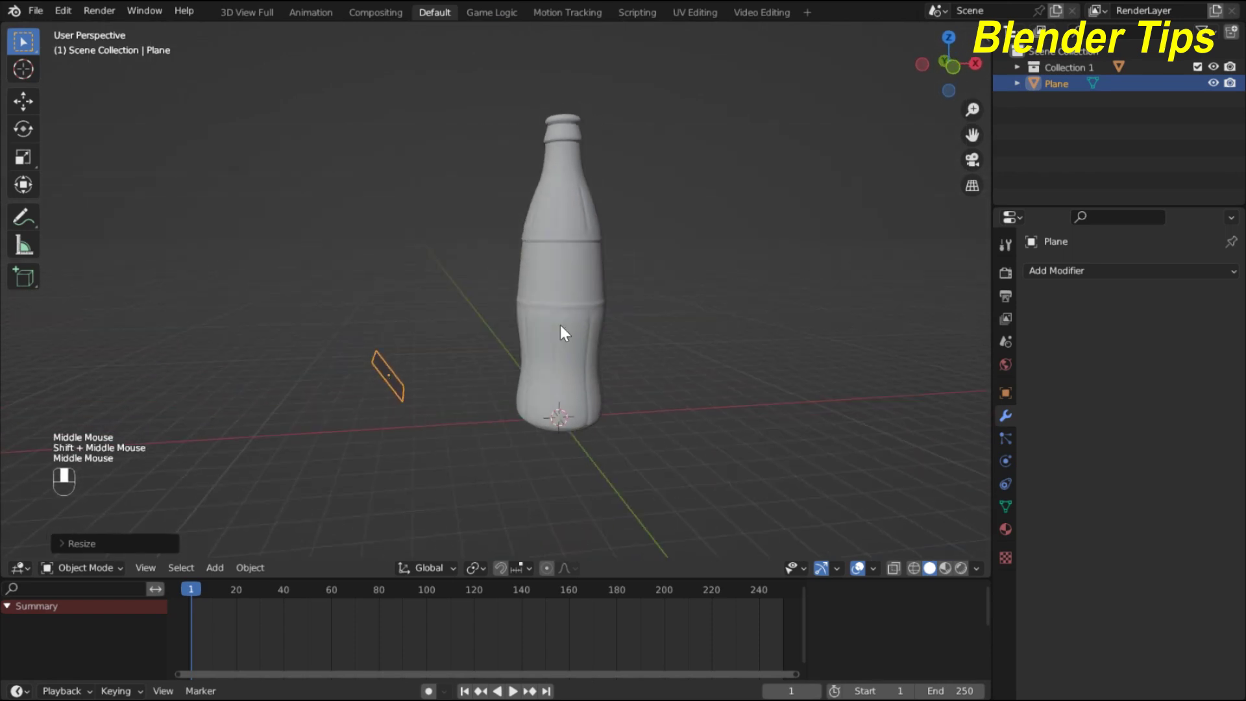
pyautogui.scroll(2, 474, 349)
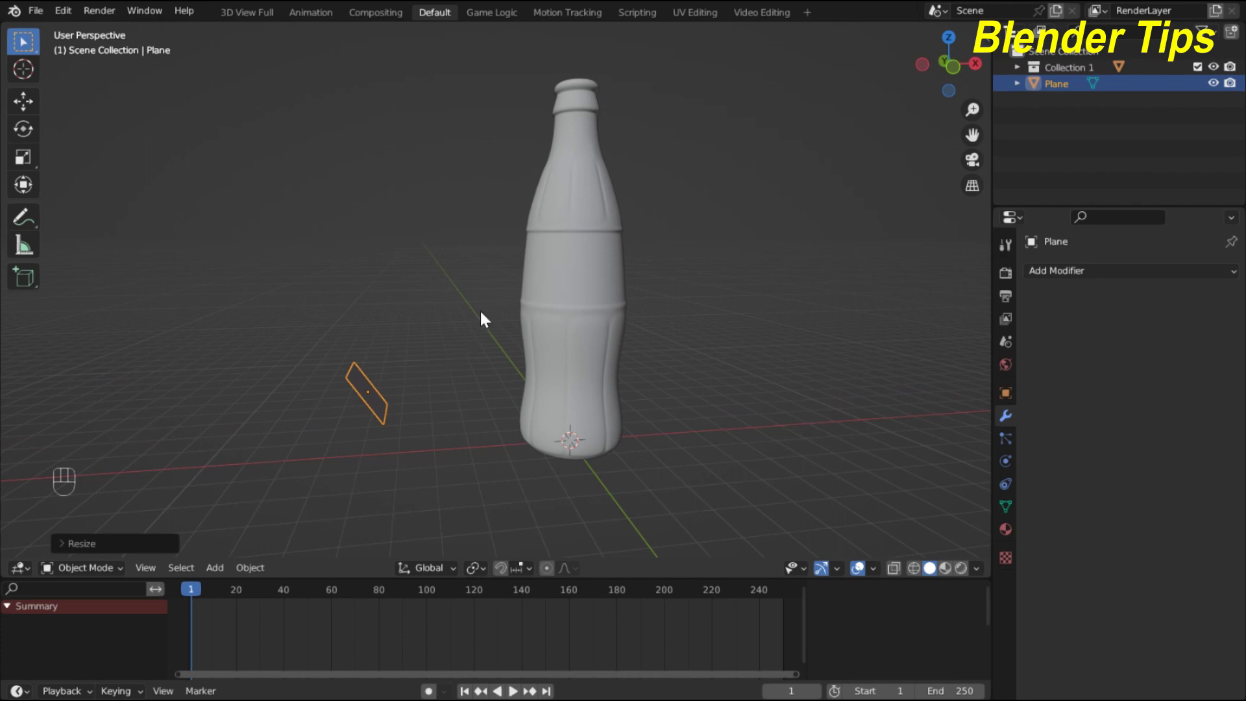
pyautogui.moveTo(506, 378)
pyautogui.keyDown('shift'); pyautogui.mouseDown(button='middle')
pyautogui.moveTo(519, 371)
pyautogui.moveTo(481, 377)
pyautogui.moveTo(479, 396)
pyautogui.moveTo(484, 384)
pyautogui.mouseUp(button='middle'); pyautogui.keyUp('shift')
pyautogui.scroll(-2, 481, 376)
pyautogui.scroll(3, 484, 384)
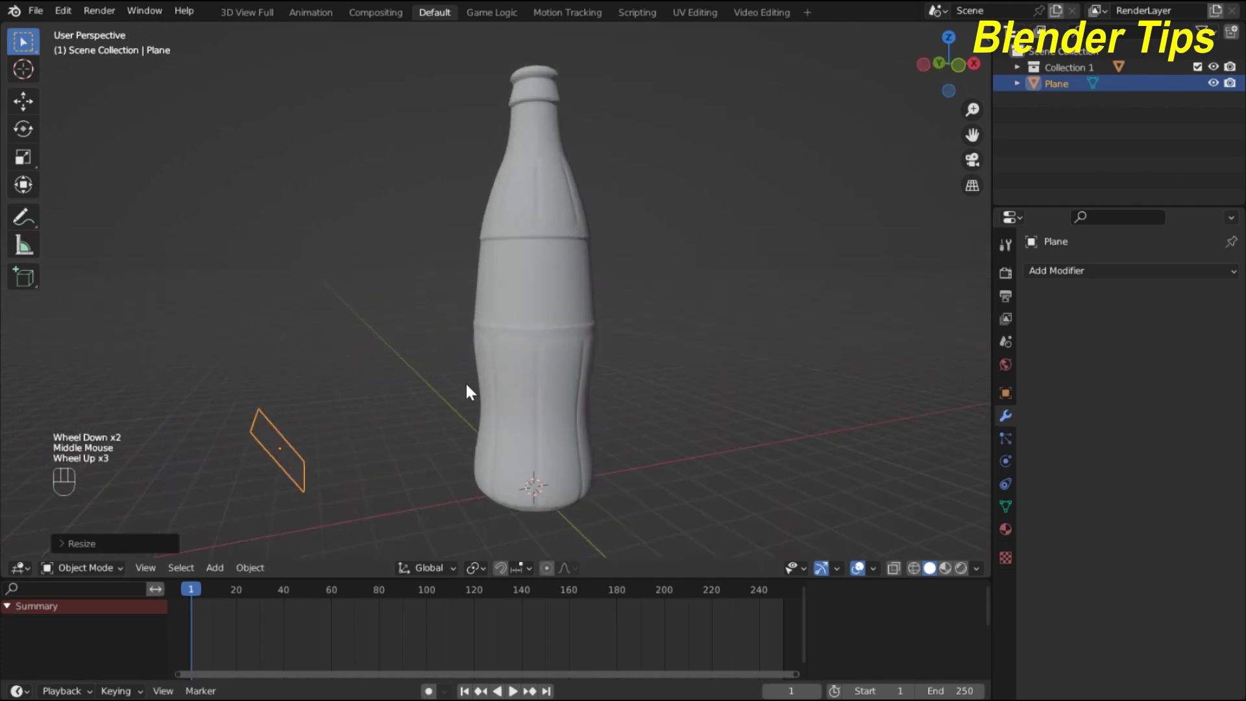
pyautogui.scroll(-1, 453, 397)
pyautogui.keyDown('shift'); pyautogui.moveTo(491, 374); pyautogui.dragTo(435, 401, button='middle'); pyautogui.keyUp('shift')
pyautogui.scroll(-1, 453, 367)
pyautogui.scroll(-1, 454, 367)
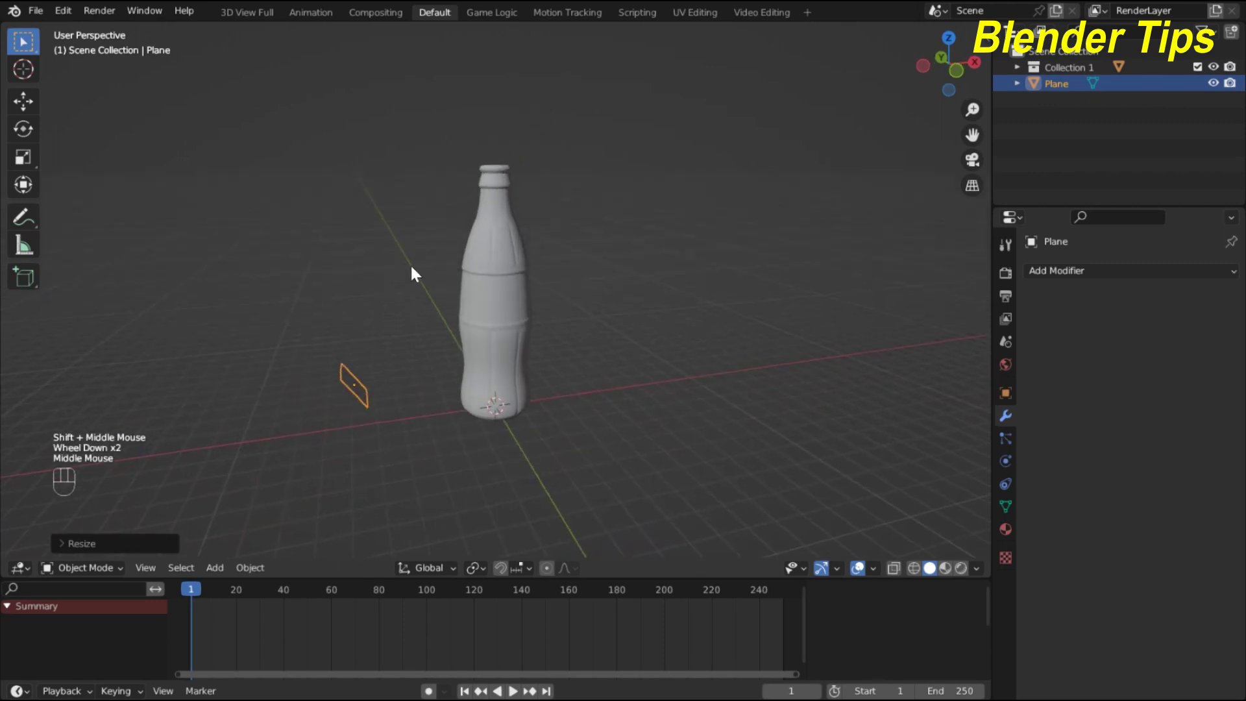
# - Add a cube, switch the viewport to wireframe, and go to top orthographic view
pyautogui.hotkey('shift', 'a')
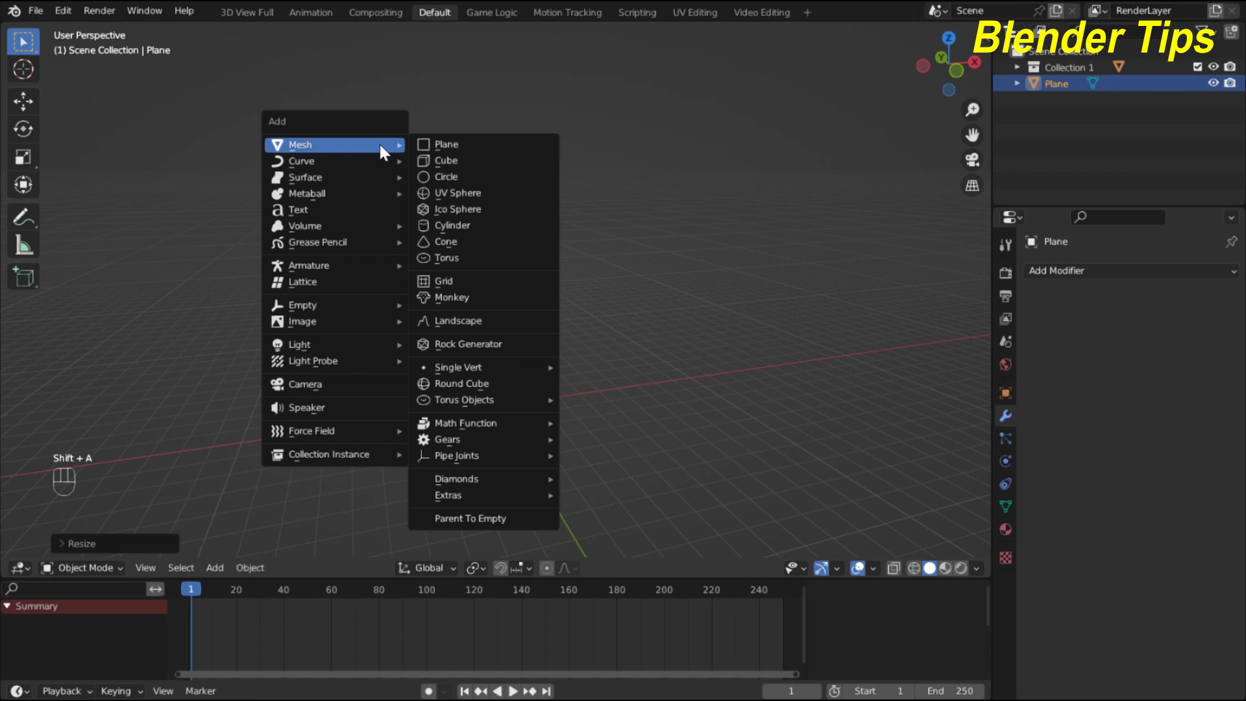
pyautogui.click(445, 160)
pyautogui.scroll(2, 546, 288)
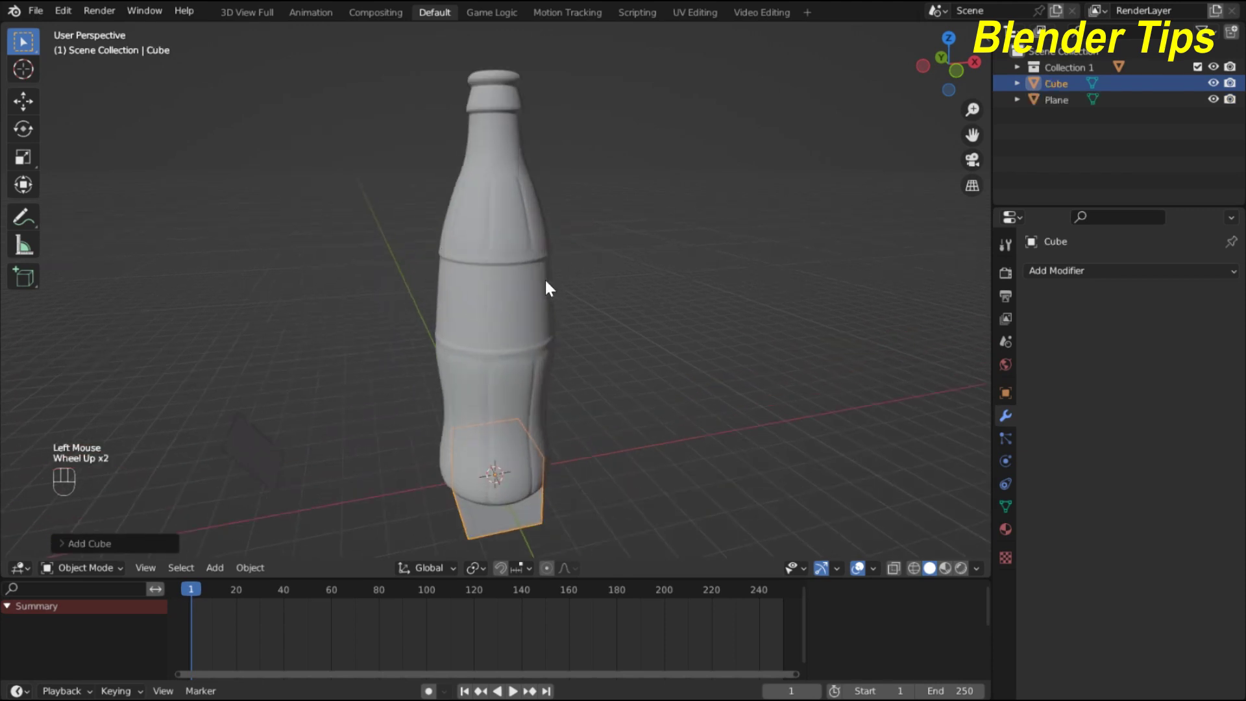
pyautogui.scroll(-1, 547, 288)
pyautogui.moveTo(547, 289); pyautogui.dragTo(519, 316, button='middle')
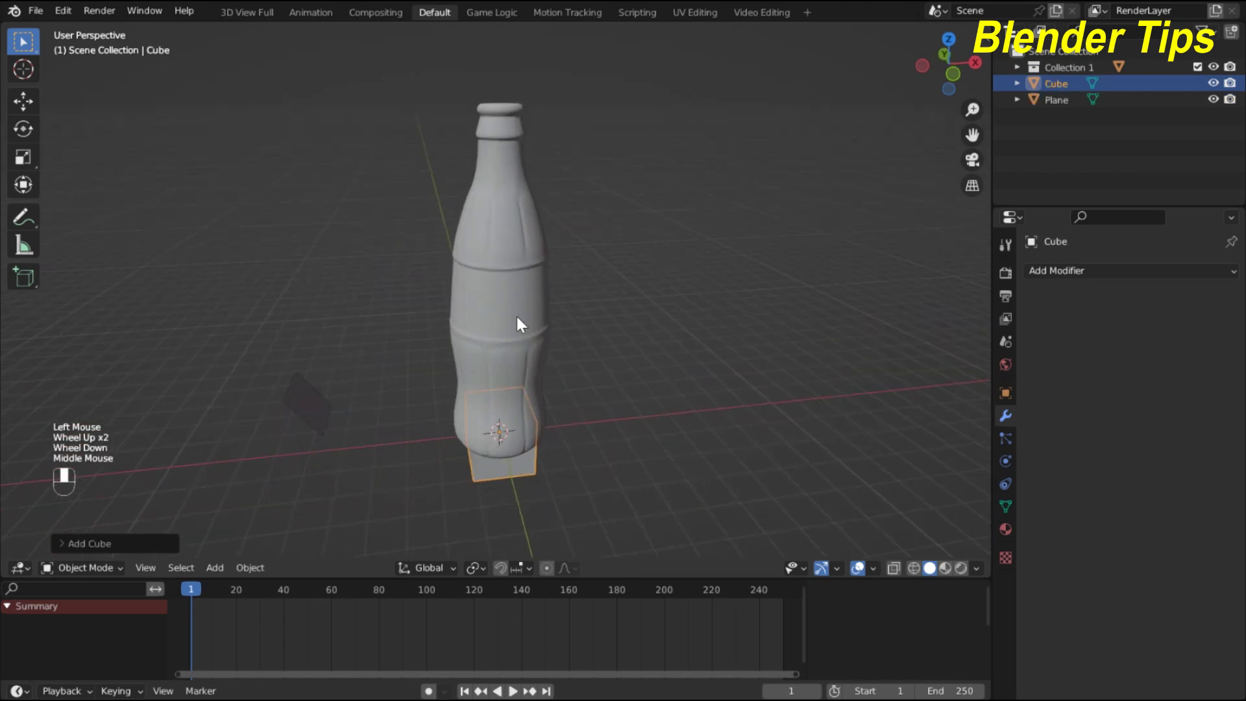
pyautogui.click(913, 568)
pyautogui.moveTo(564, 334); pyautogui.dragTo(581, 389, button='middle')
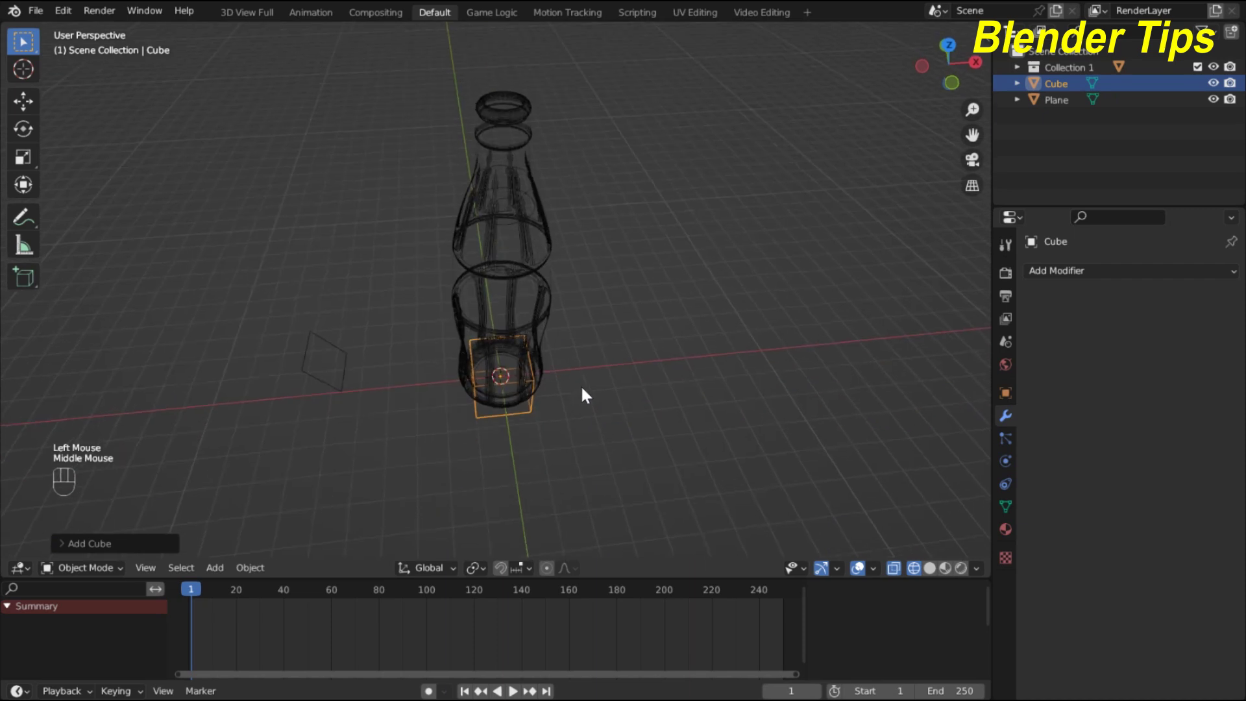
pyautogui.press('KP_7')
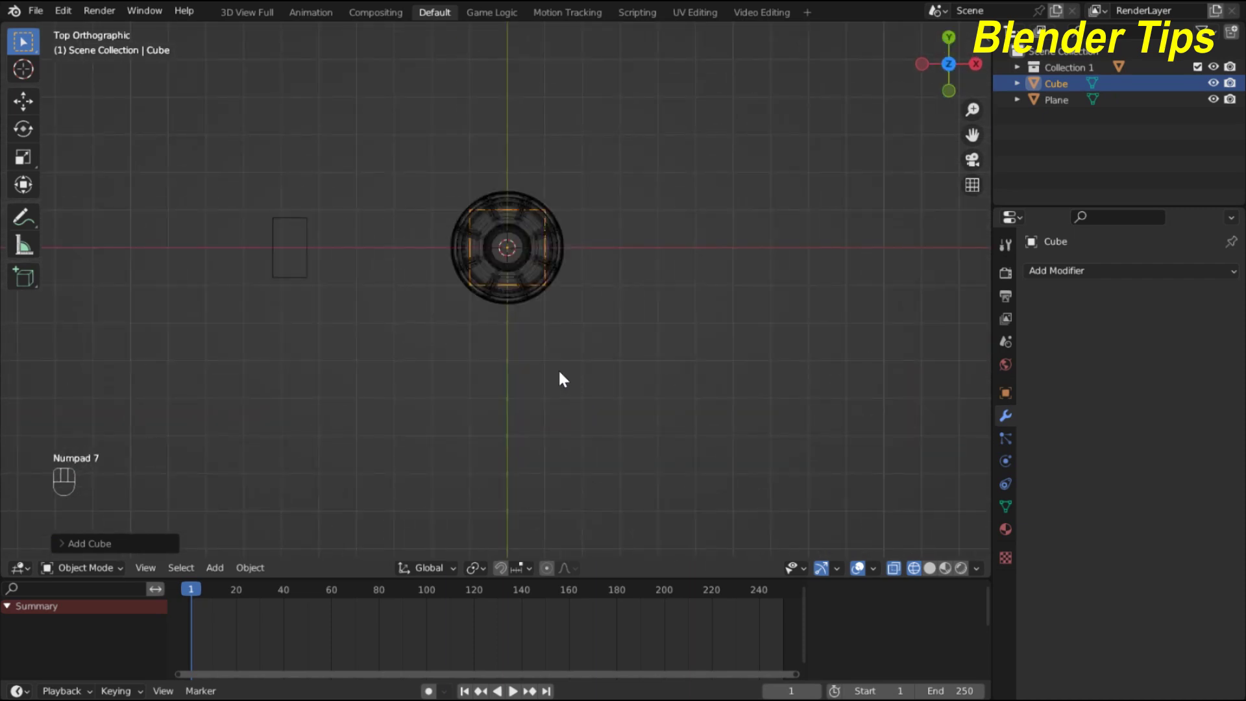
# - Enlarge the cube around the bottle and shift it to the left
pyautogui.press('s')
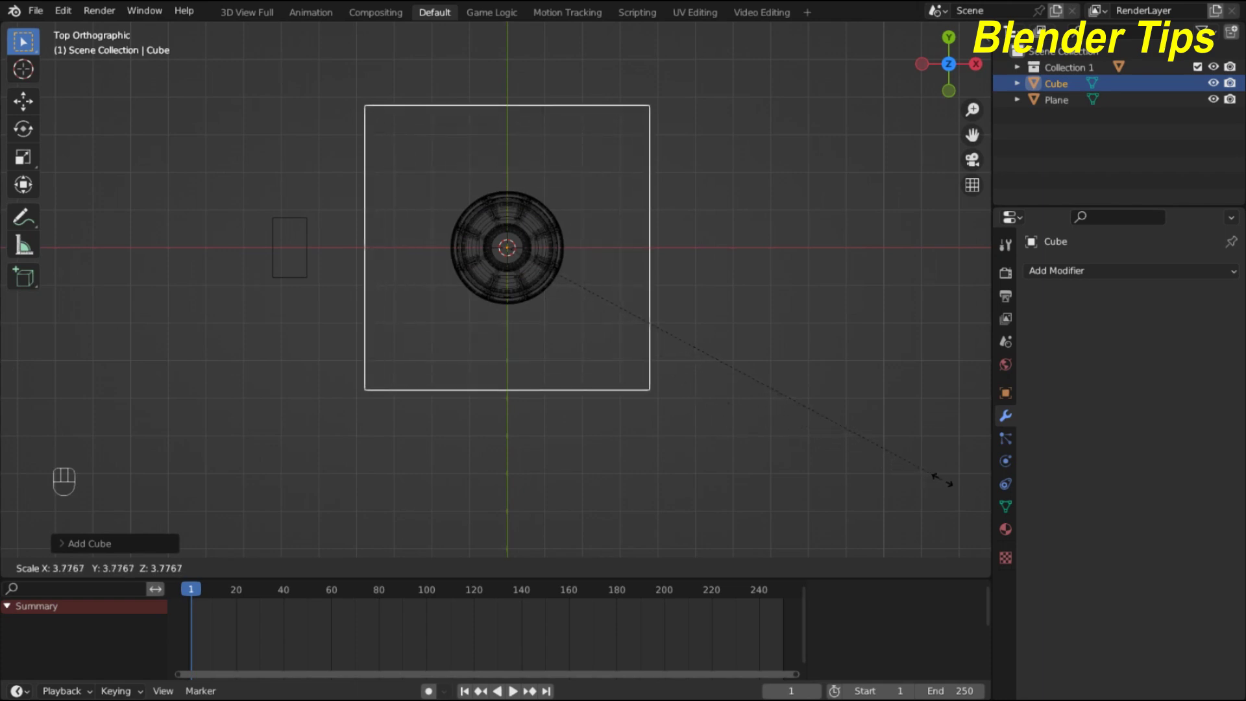
pyautogui.click(901, 479)
pyautogui.press('g')
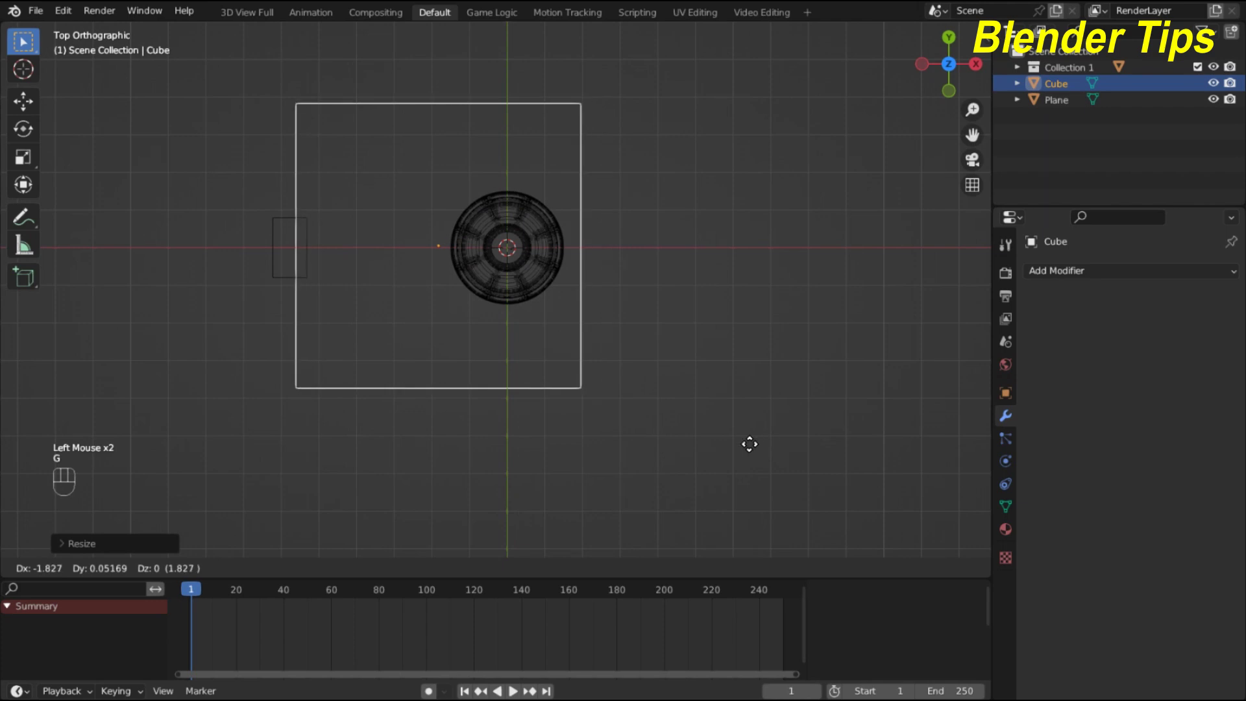
pyautogui.click(740, 446)
pyautogui.press('s')
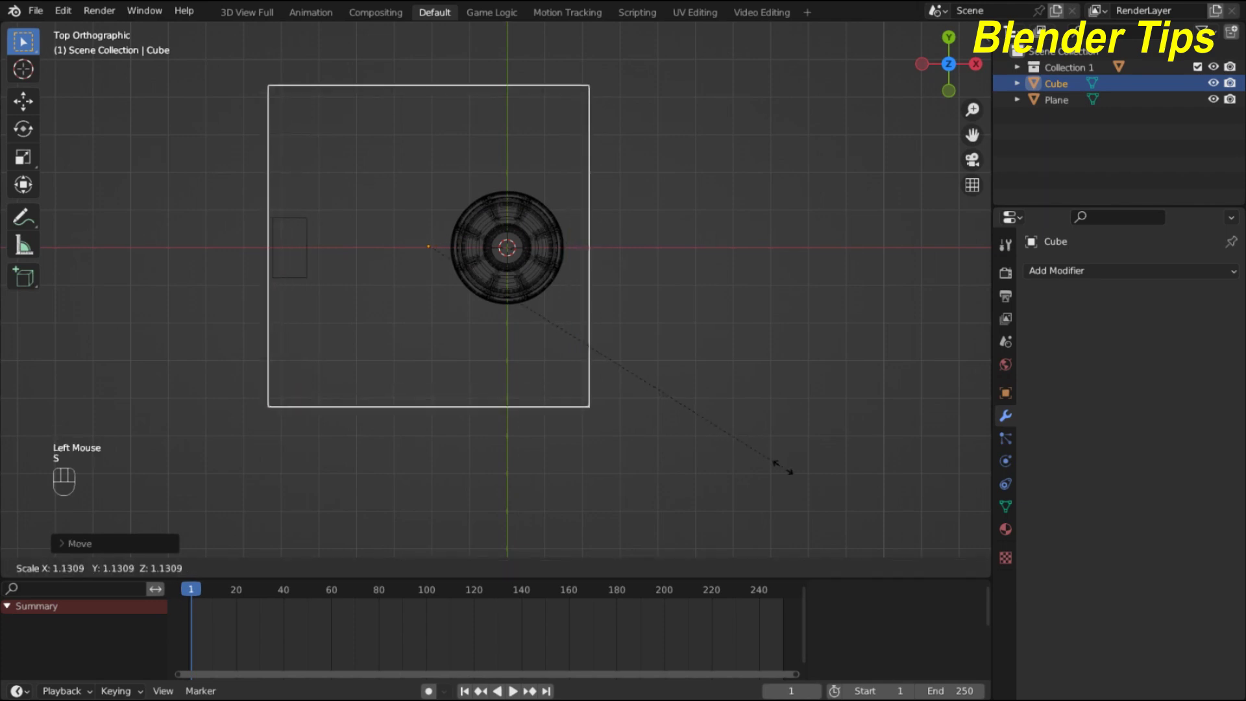
pyautogui.click(795, 469)
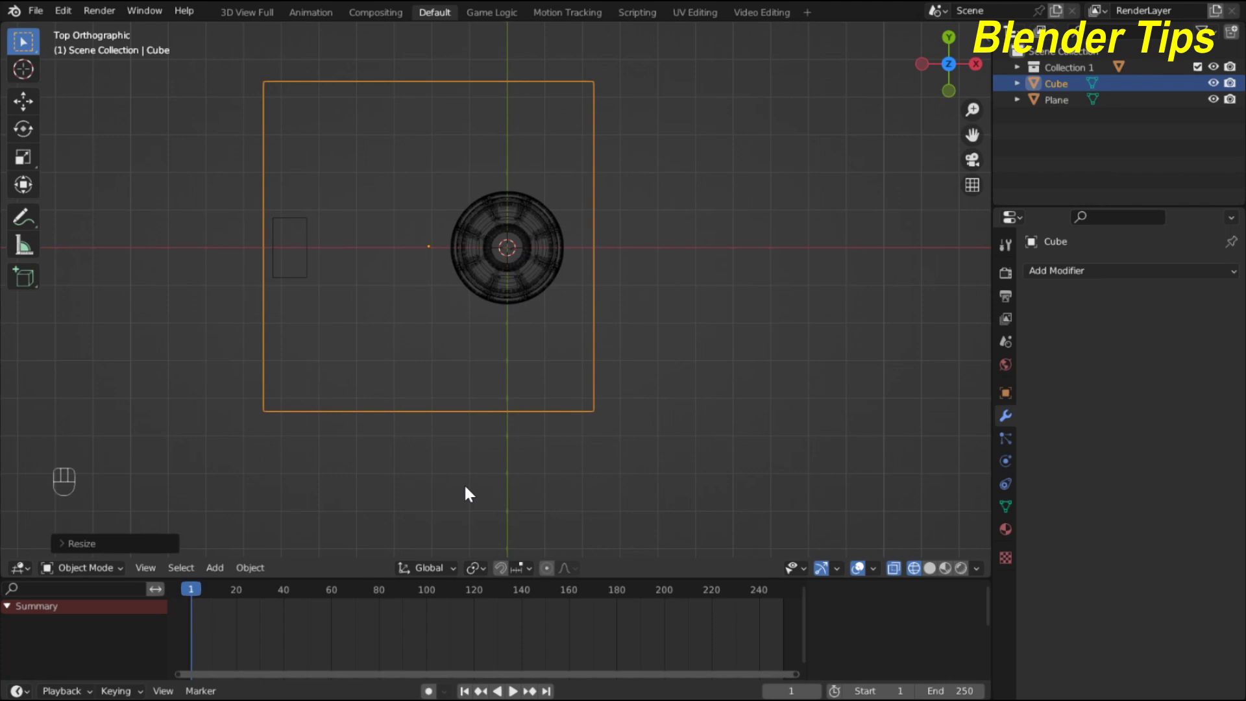
# - Narrow the cube along Y and check it from the front orthographic view
pyautogui.press('s')
pyautogui.press('y')
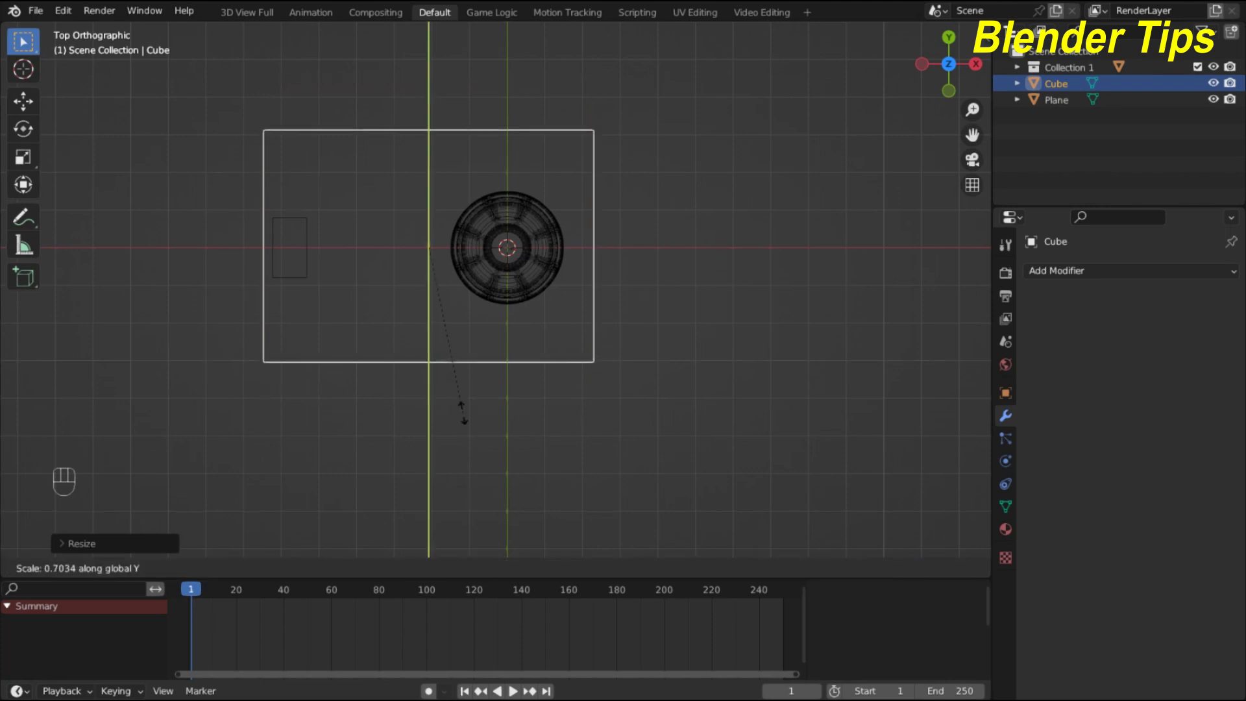
pyautogui.click(462, 412)
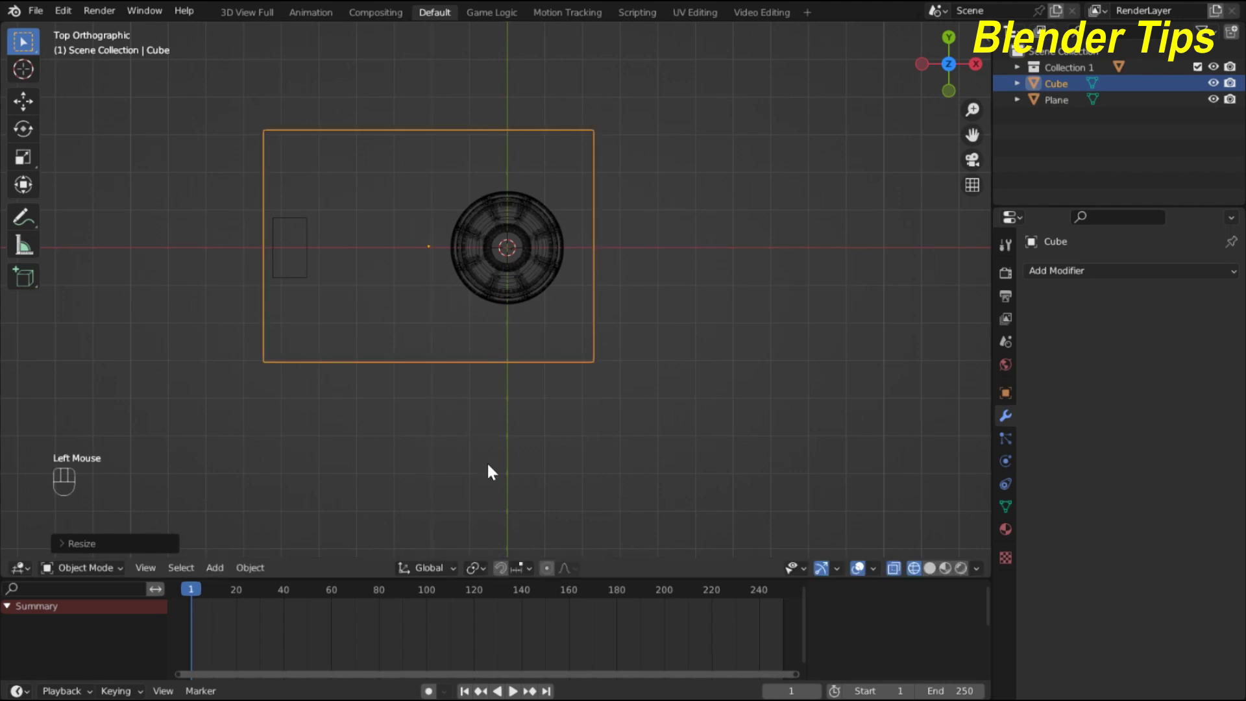
pyautogui.press('KP_1')
pyautogui.keyDown('shift'); pyautogui.moveTo(495, 459); pyautogui.dragTo(510, 279, button='middle'); pyautogui.keyUp('shift')
pyautogui.scroll(-1, 493, 337)
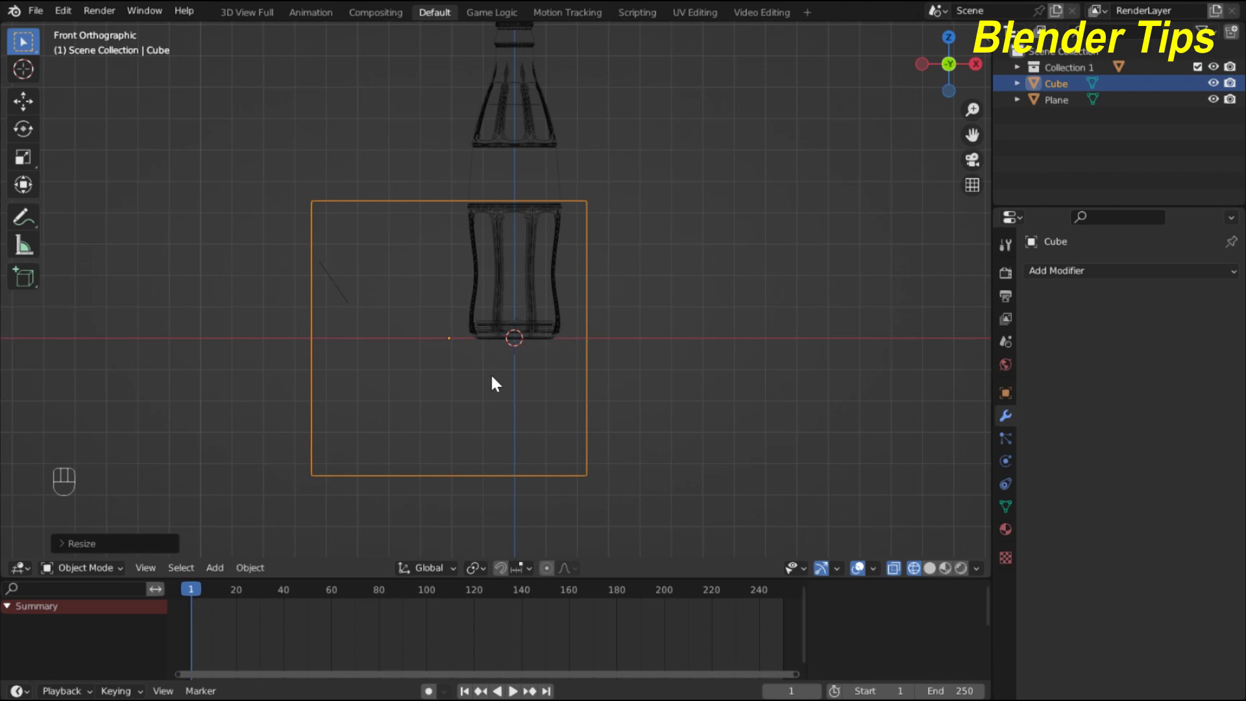
# - Raise the cube along the Z axis
pyautogui.press('g')
pyautogui.press('z')
pyautogui.click(545, 222)
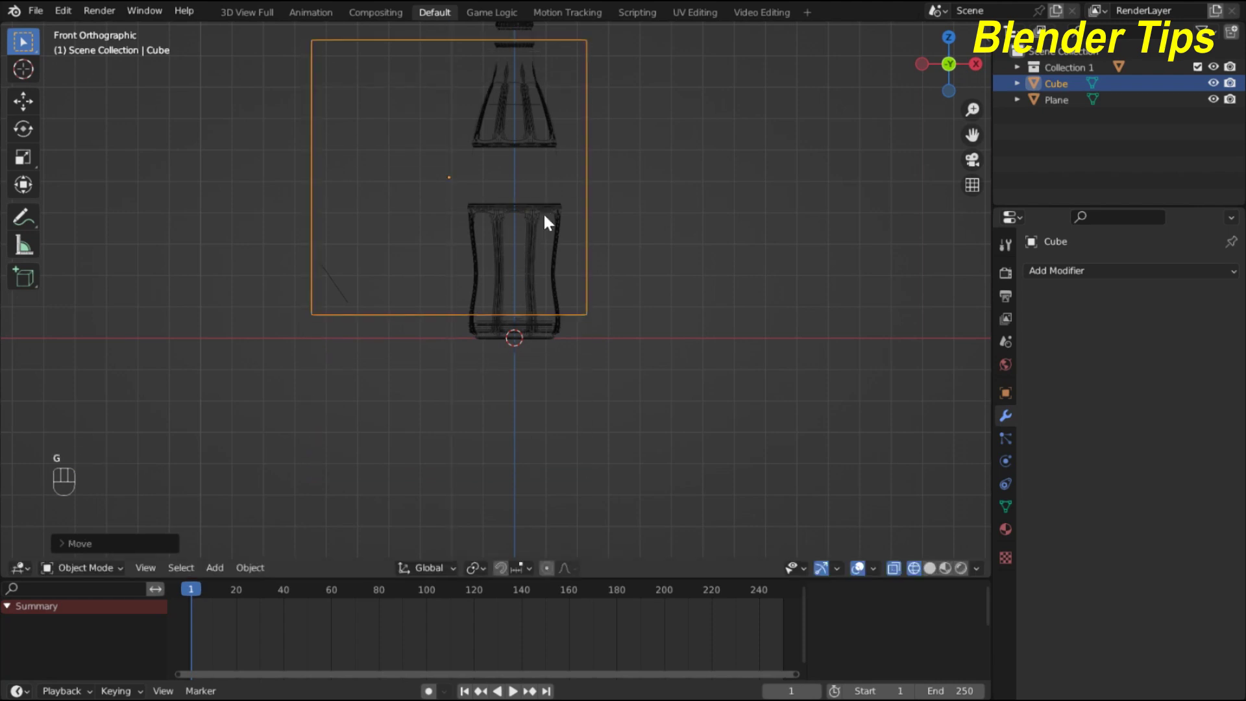
pyautogui.keyDown('shift'); pyautogui.moveTo(544, 217); pyautogui.dragTo(545, 330, button='middle'); pyautogui.keyUp('shift')
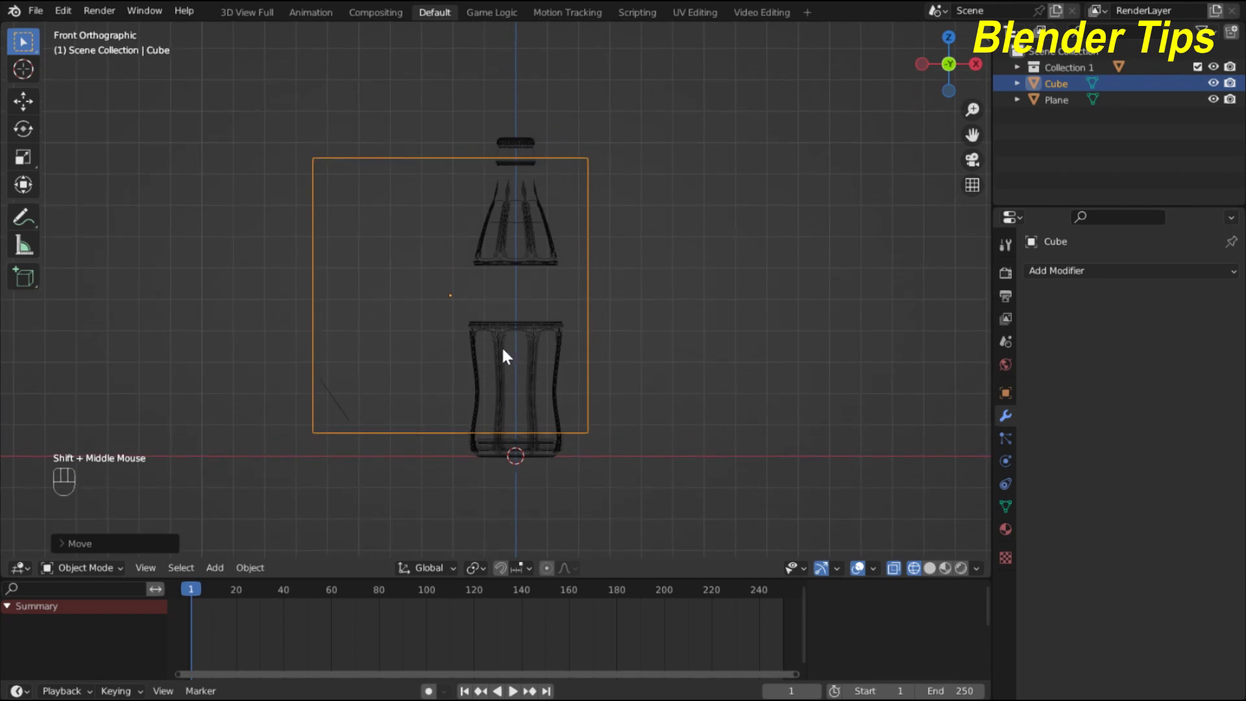
# - Stretch the cube taller along Z so it encloses the bottle, then select the plane
pyautogui.press('s')
pyautogui.press('z')
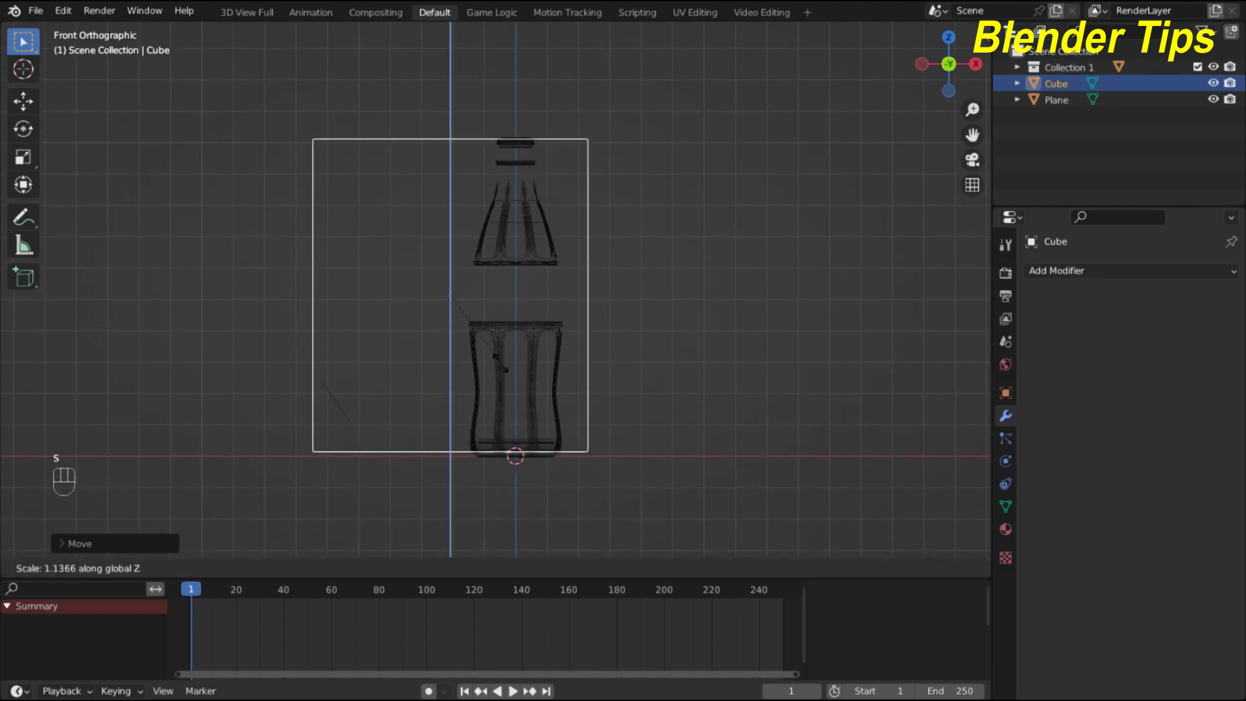
pyautogui.click(500, 368)
pyautogui.moveTo(499, 369); pyautogui.dragTo(563, 263, button='middle')
pyautogui.scroll(-2, 651, 268)
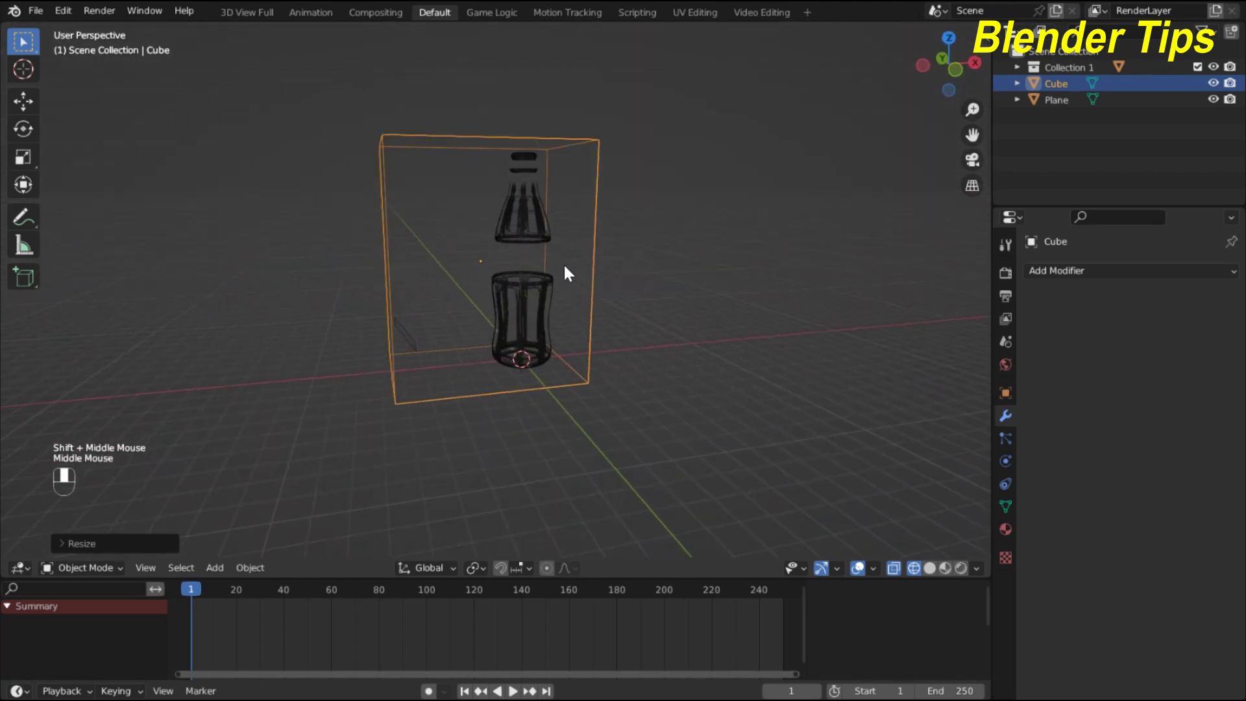
pyautogui.scroll(1, 471, 334)
pyautogui.click(387, 342)
# - Give the plane Fluid physics as a Flow with Flow Type Liquid
pyautogui.keyDown('shift'); pyautogui.moveTo(585, 360); pyautogui.dragTo(590, 398, button='middle'); pyautogui.keyUp('shift')
pyautogui.click(1004, 458)
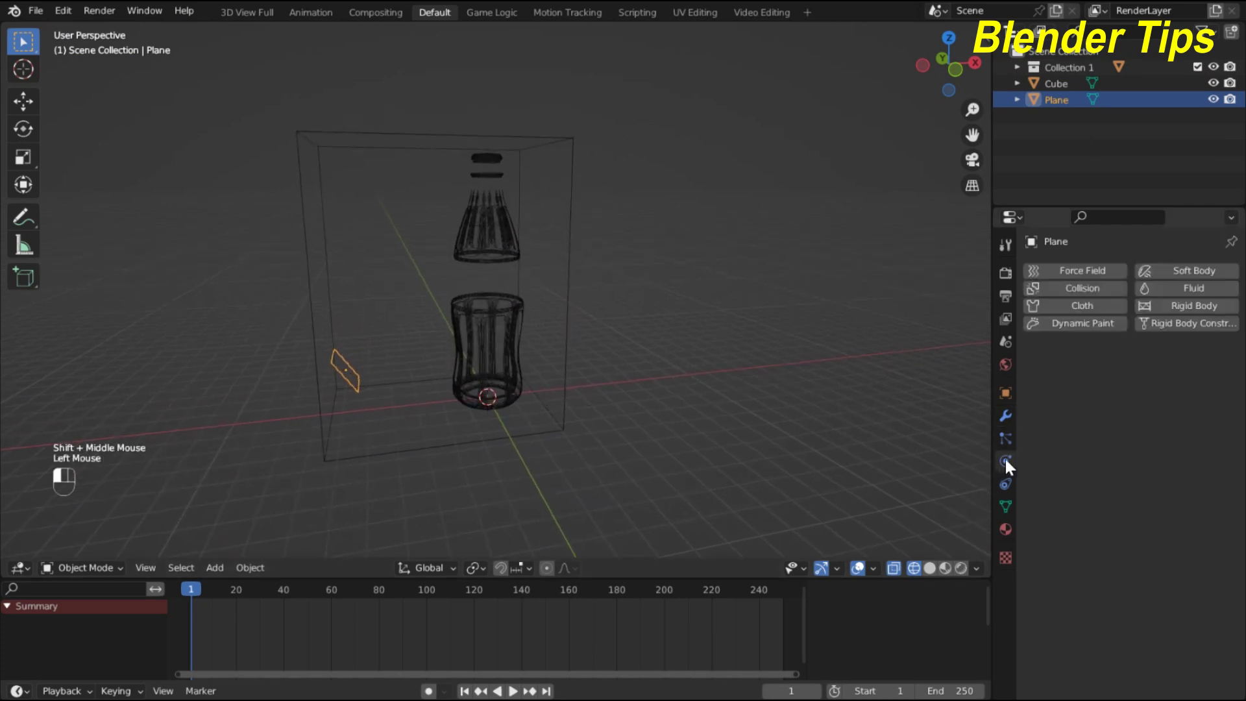
pyautogui.moveTo(990, 429); pyautogui.dragTo(942, 437)
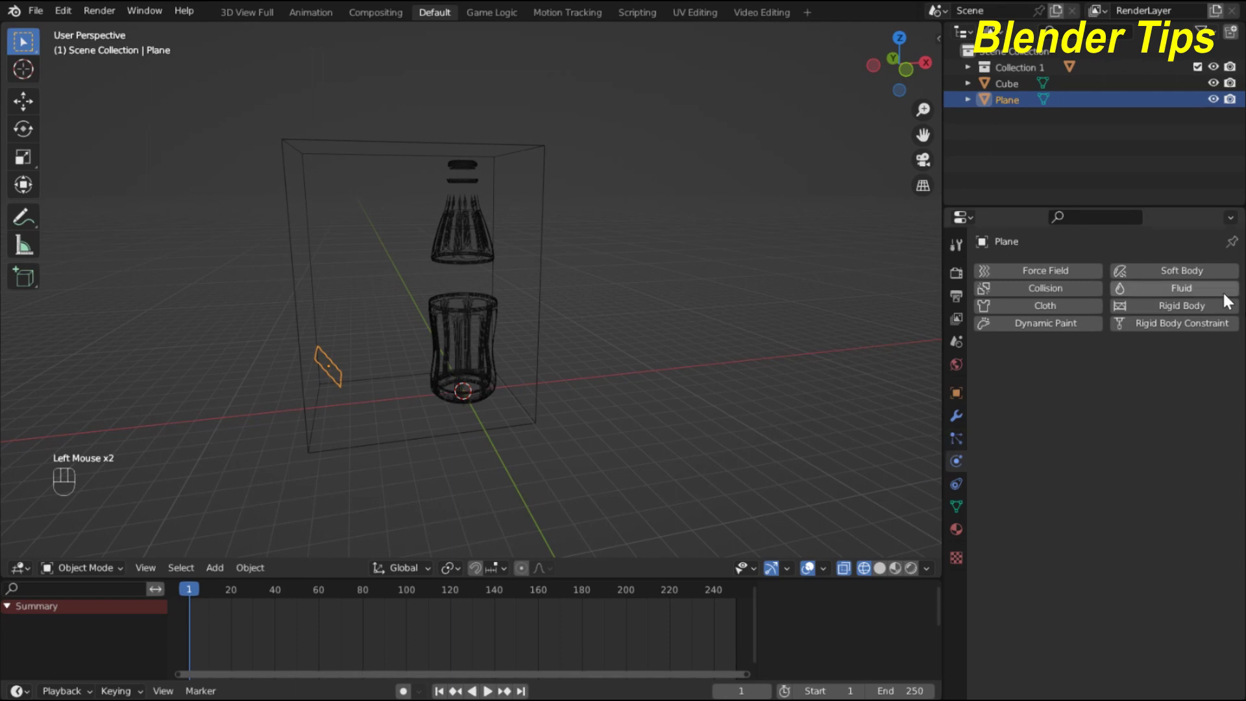
pyautogui.click(1203, 287)
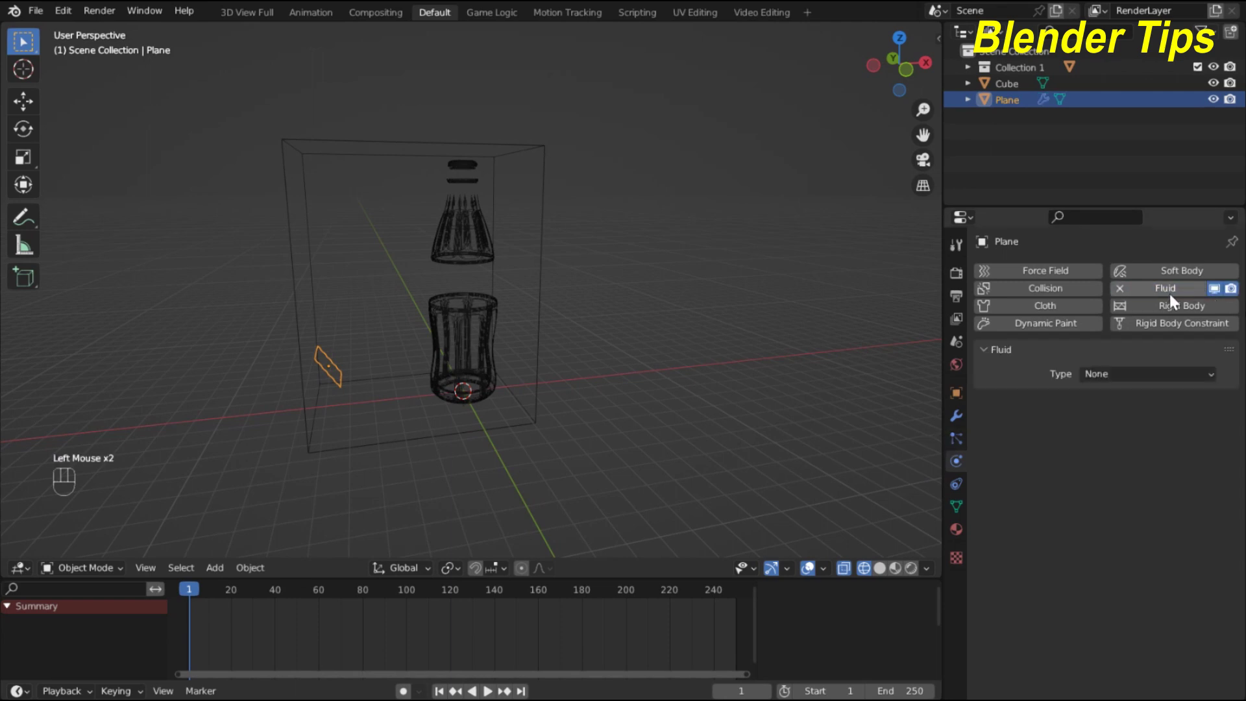
pyautogui.click(1190, 373)
pyautogui.click(1149, 427)
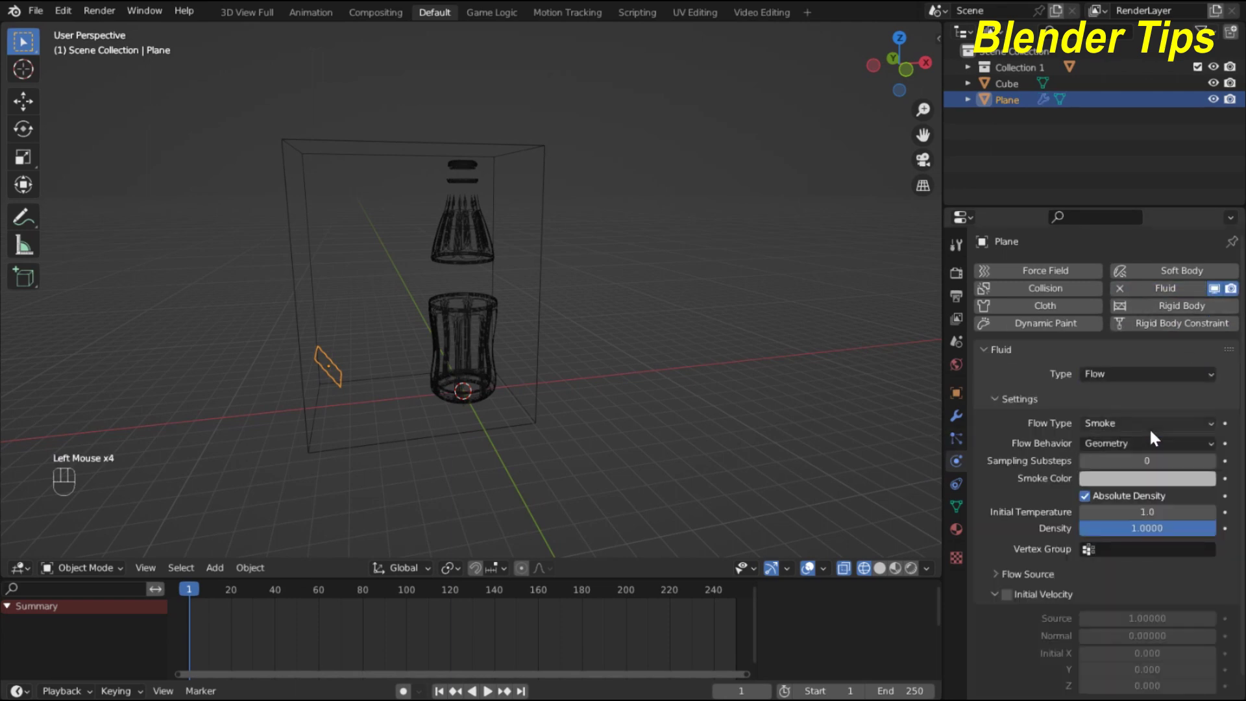
pyautogui.click(1091, 422)
pyautogui.click(1091, 422)
pyautogui.click(1103, 493)
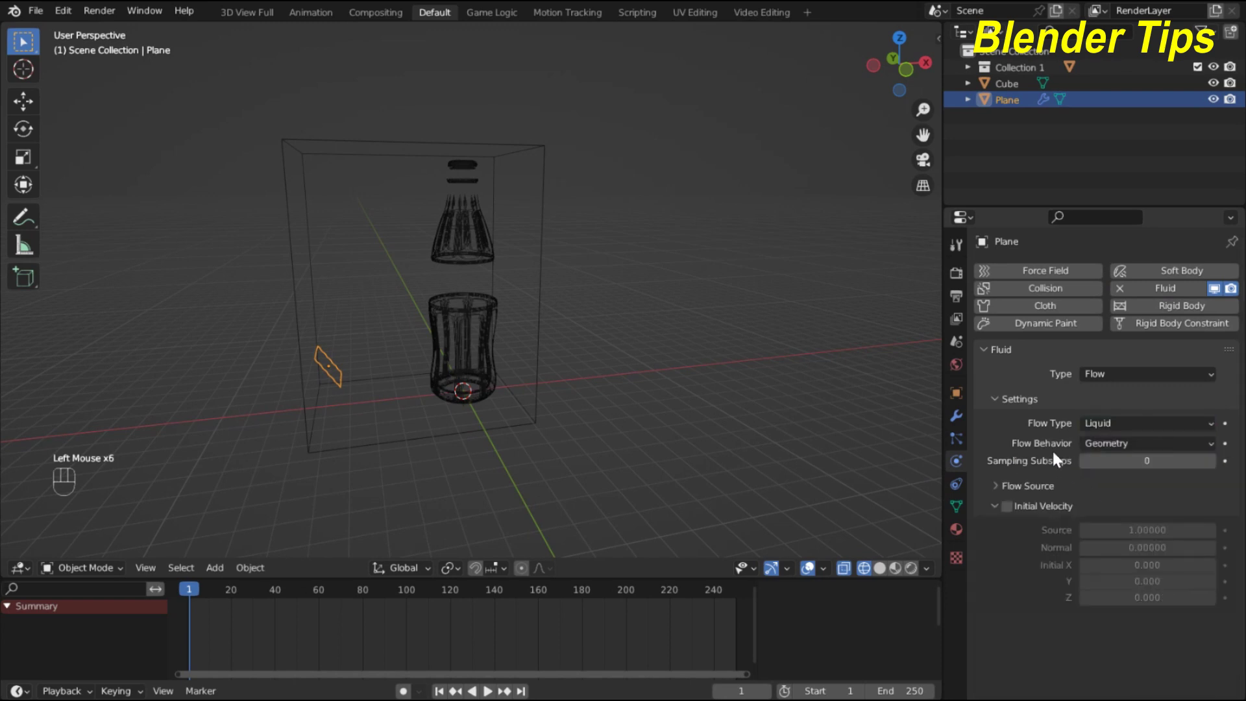
# - Set Surface Emission to 4, enable Initial Velocity, and set Normal velocity to 100
pyautogui.click(995, 485)
pyautogui.click(996, 486)
pyautogui.click(995, 485)
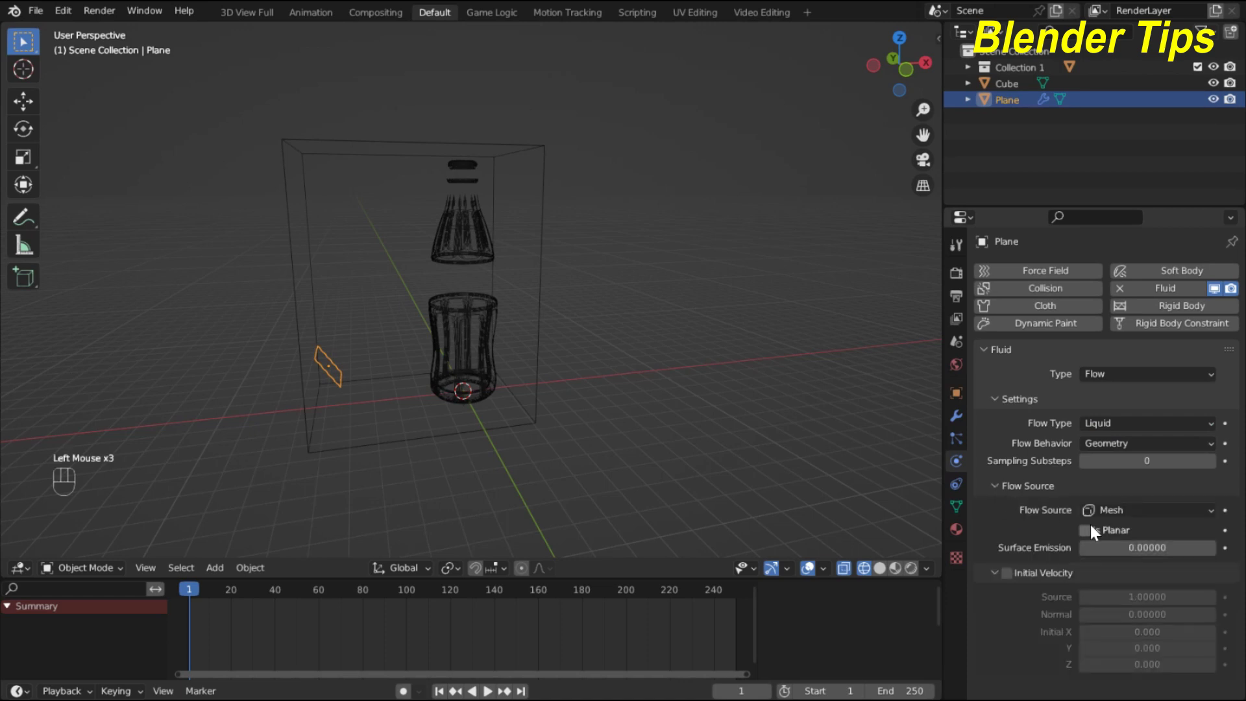
pyautogui.click(1131, 550)
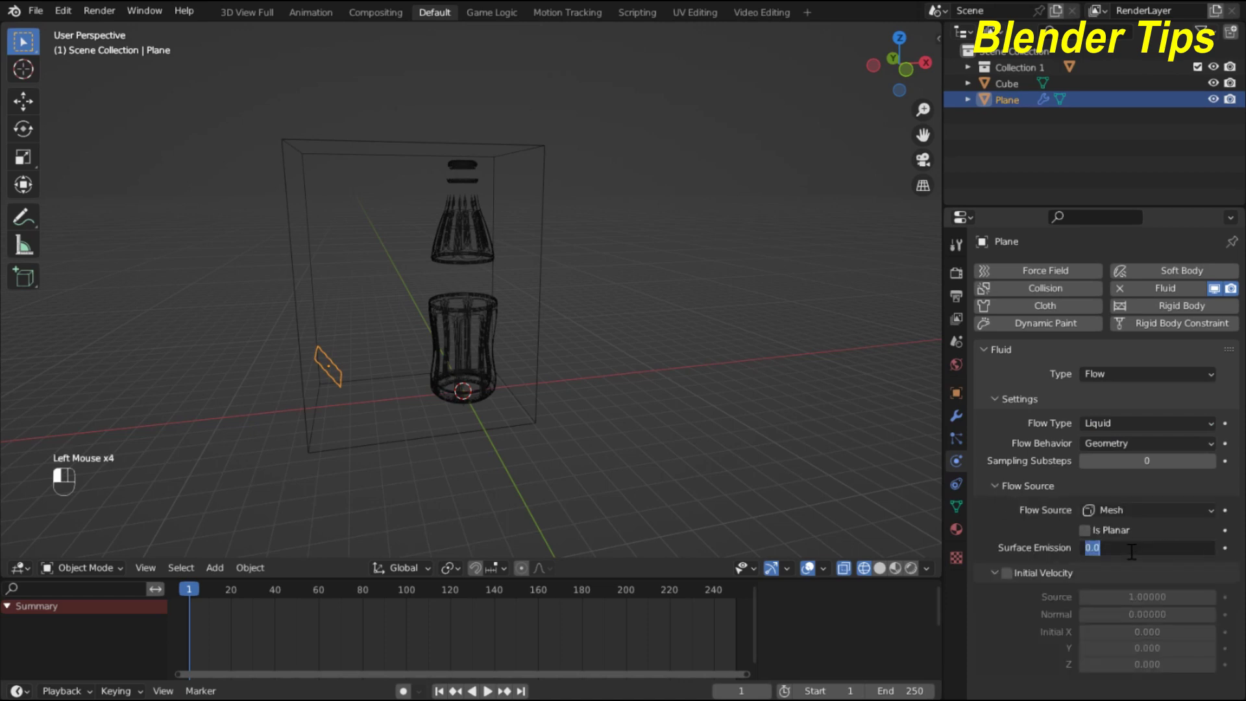
pyautogui.write('4')
pyautogui.click(991, 519)
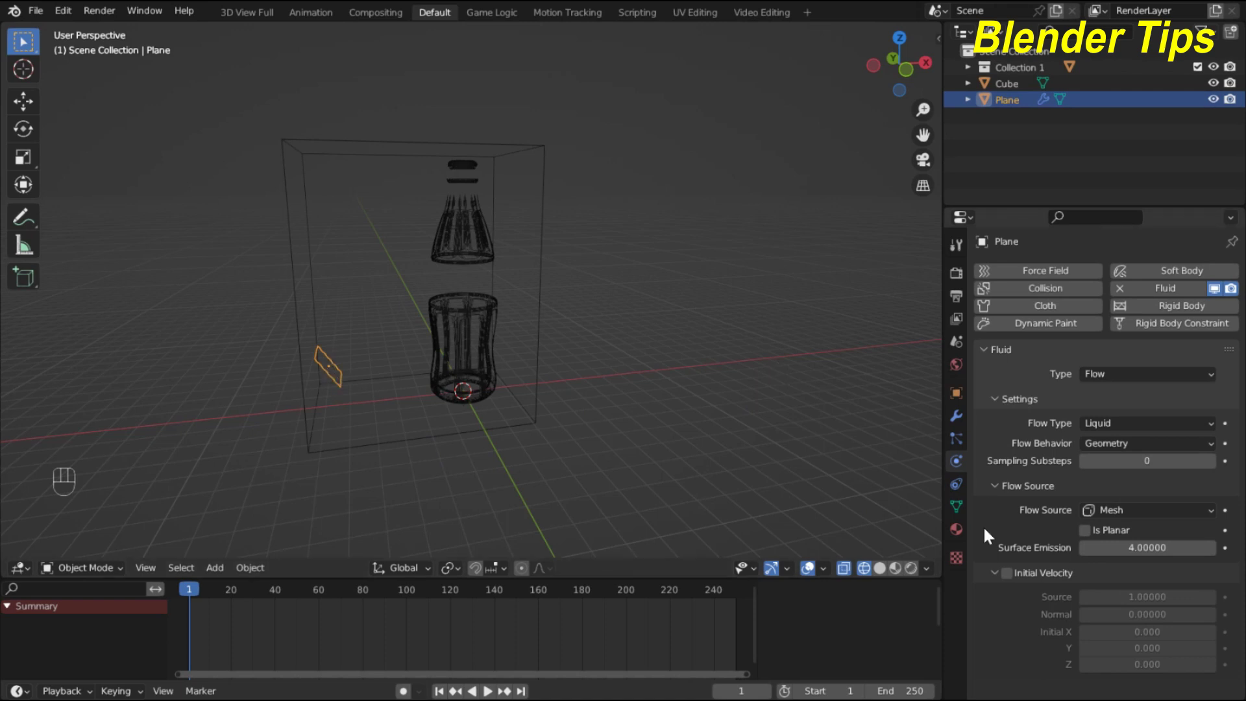
pyautogui.doubleClick(1003, 573)
pyautogui.doubleClick(1002, 573)
pyautogui.click(1003, 575)
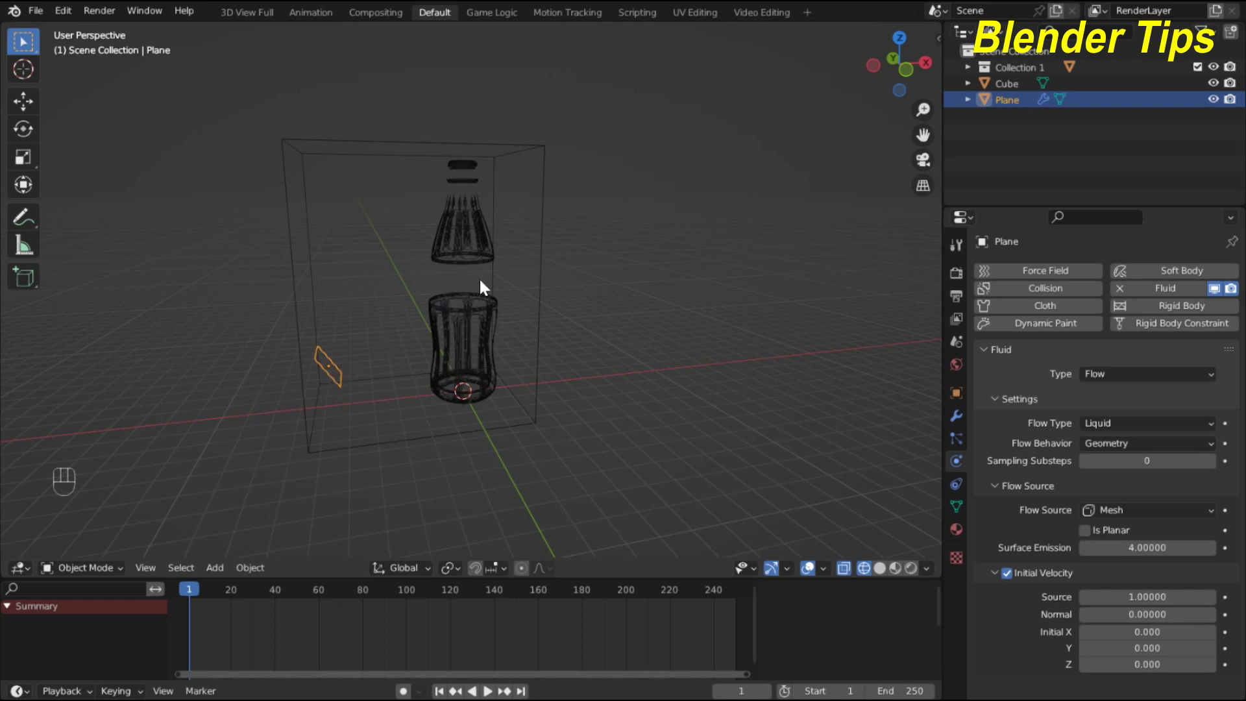
pyautogui.click(1124, 616)
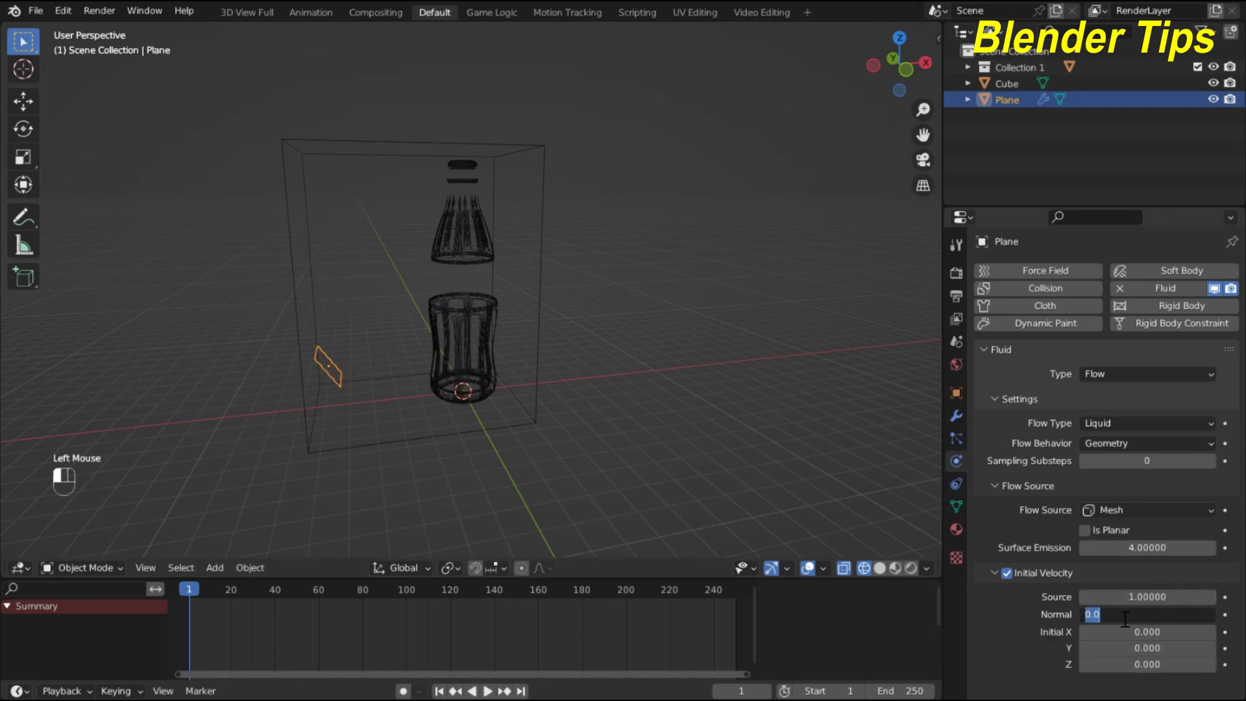
pyautogui.write('10')
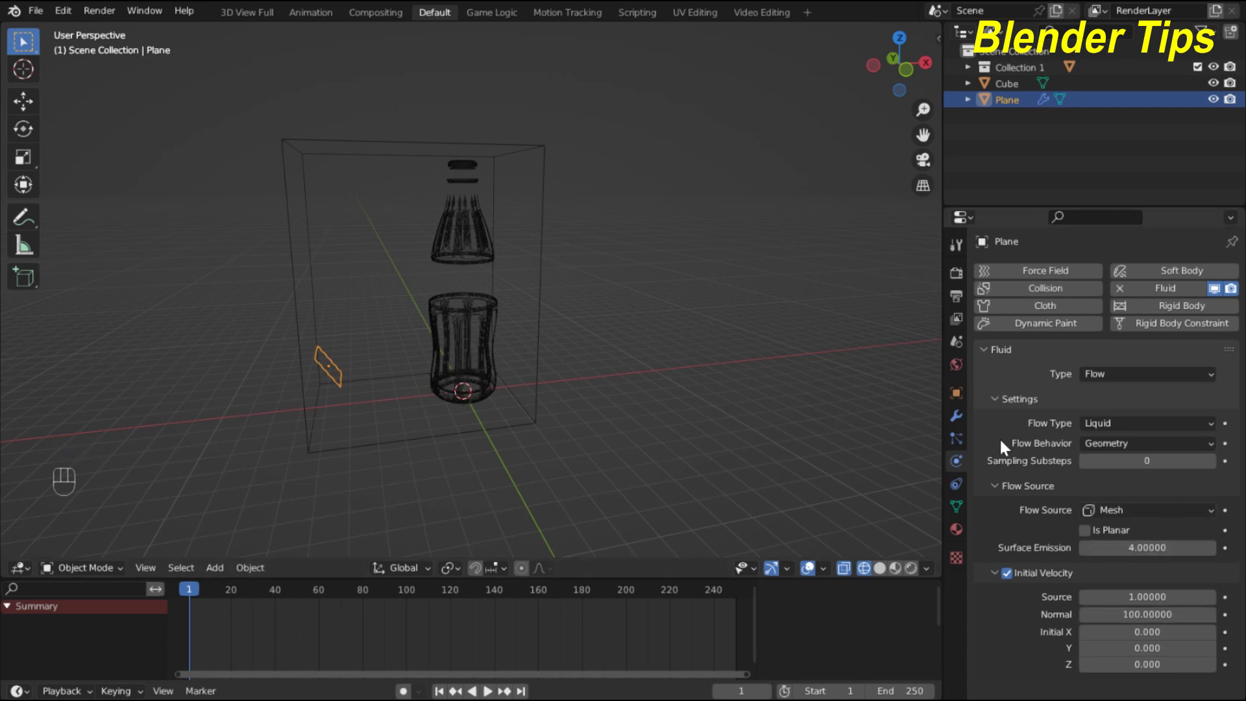
pyautogui.moveTo(644, 217); pyautogui.dragTo(605, 225, button='middle')
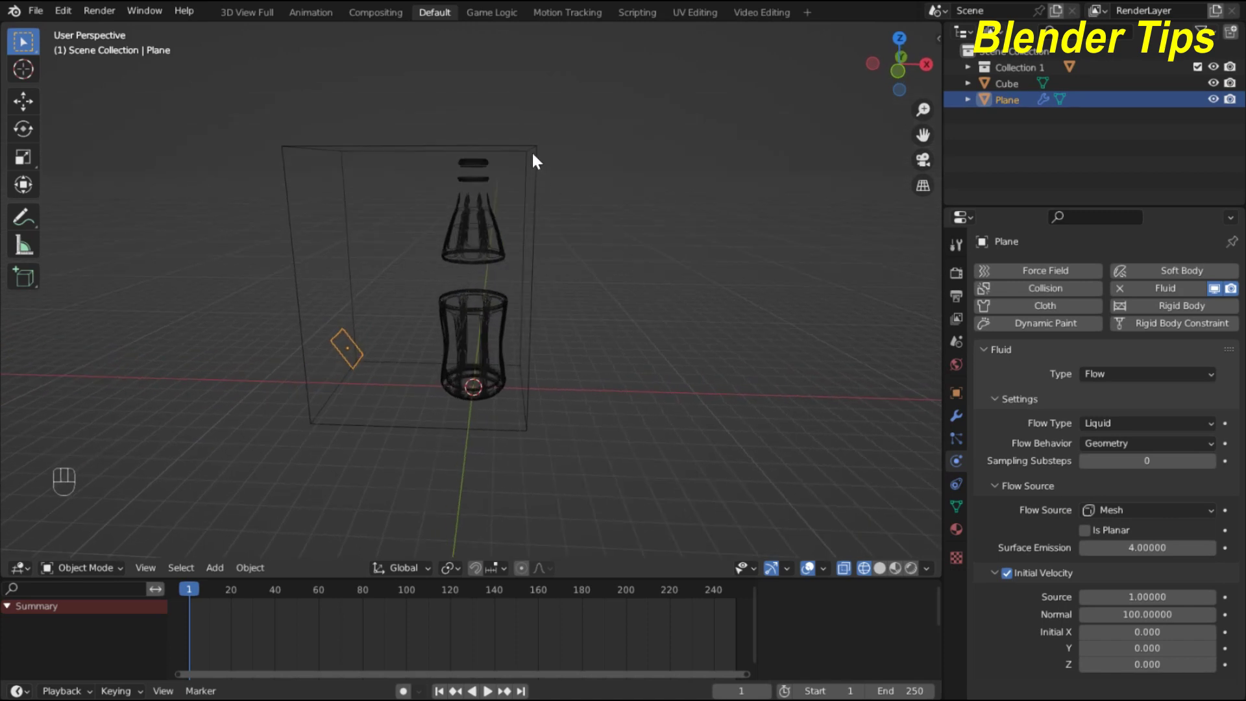
# - Make the bottle a Fluid Collision Effector with Is Planar enabled, then select the Cube
pyautogui.click(478, 205)
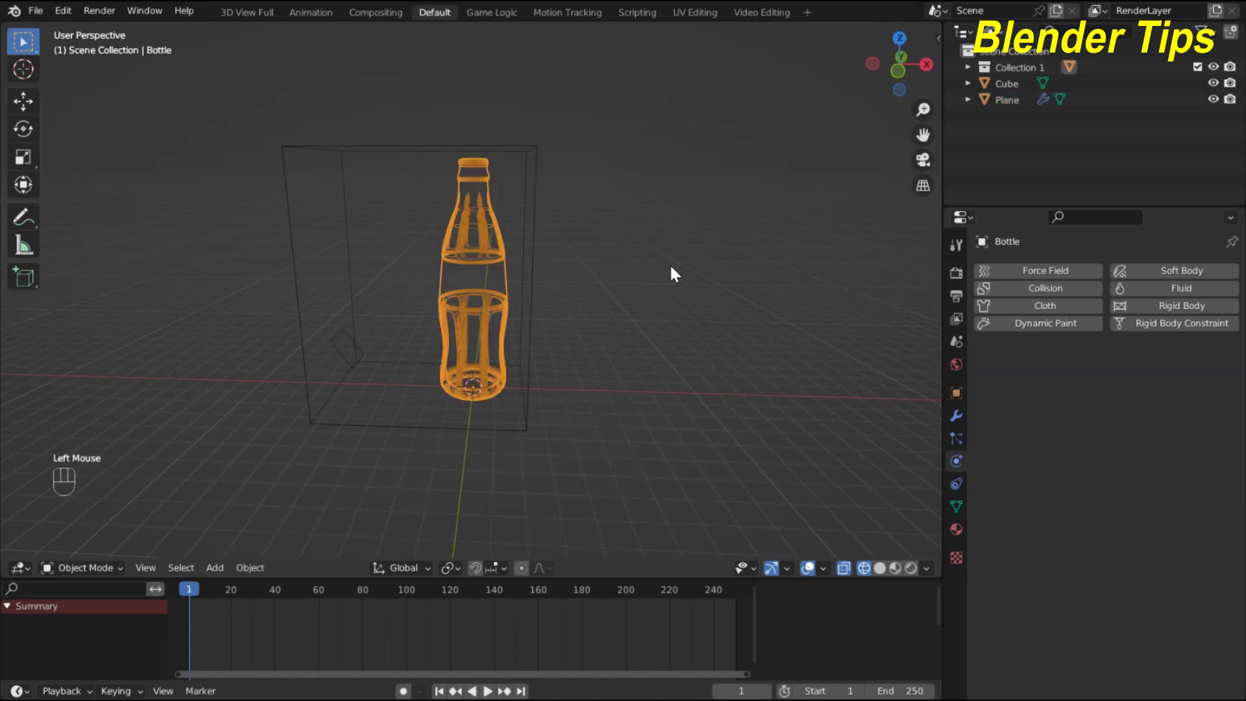
pyautogui.click(1137, 288)
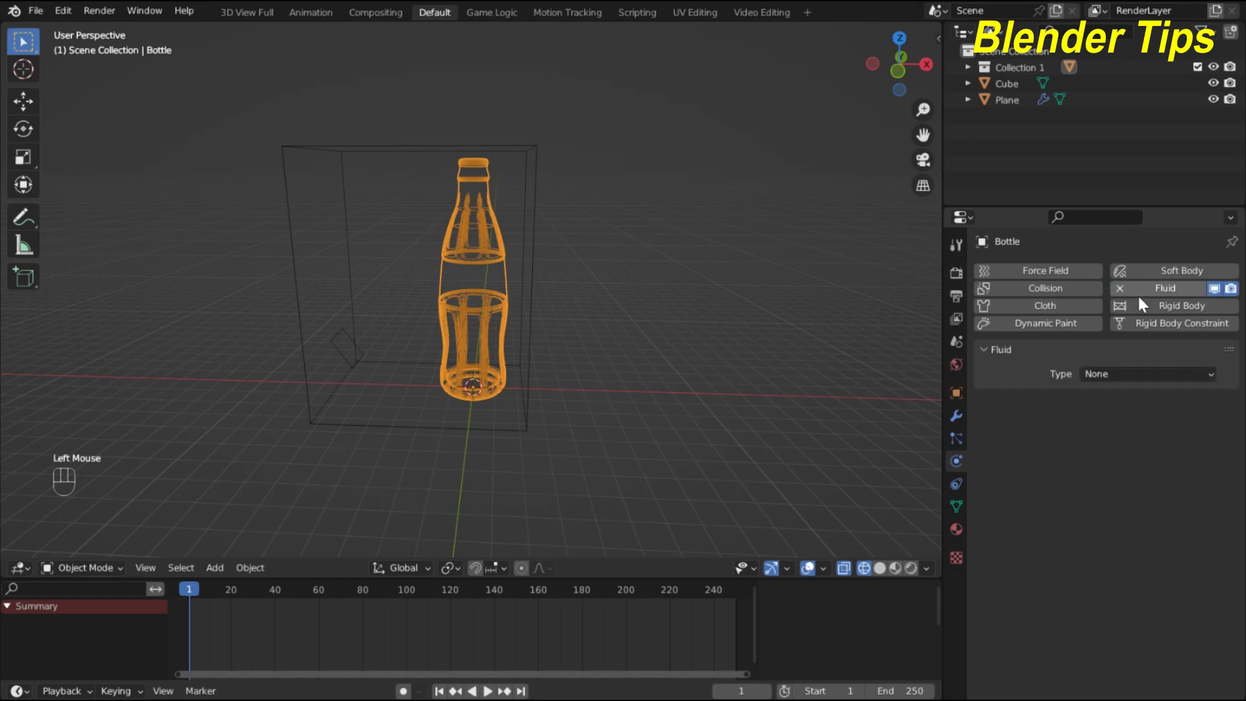
pyautogui.click(1135, 369)
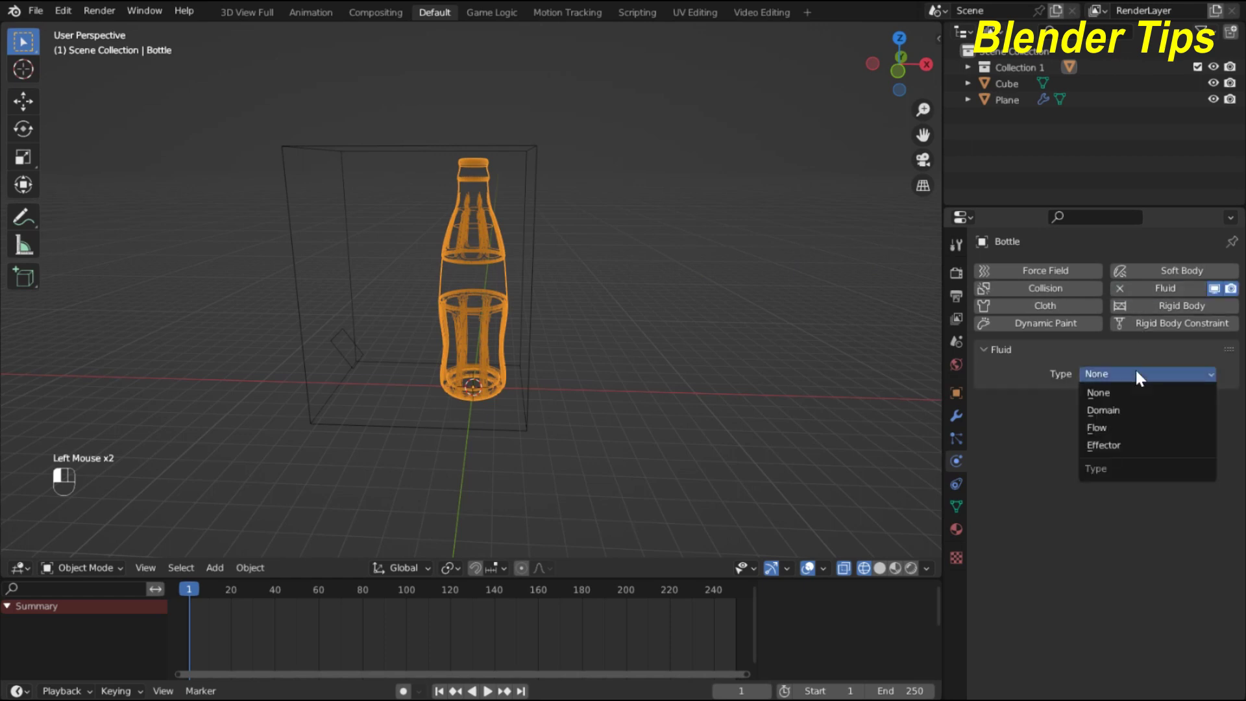
pyautogui.click(1139, 446)
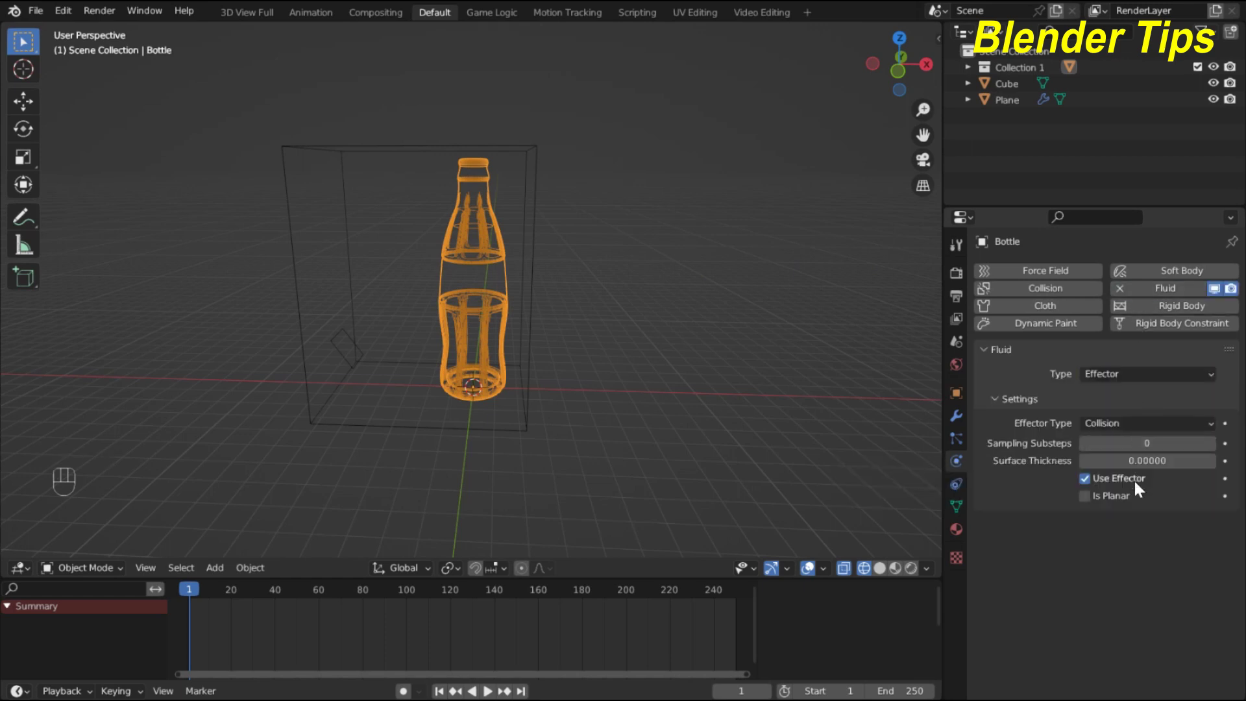
pyautogui.click(1084, 497)
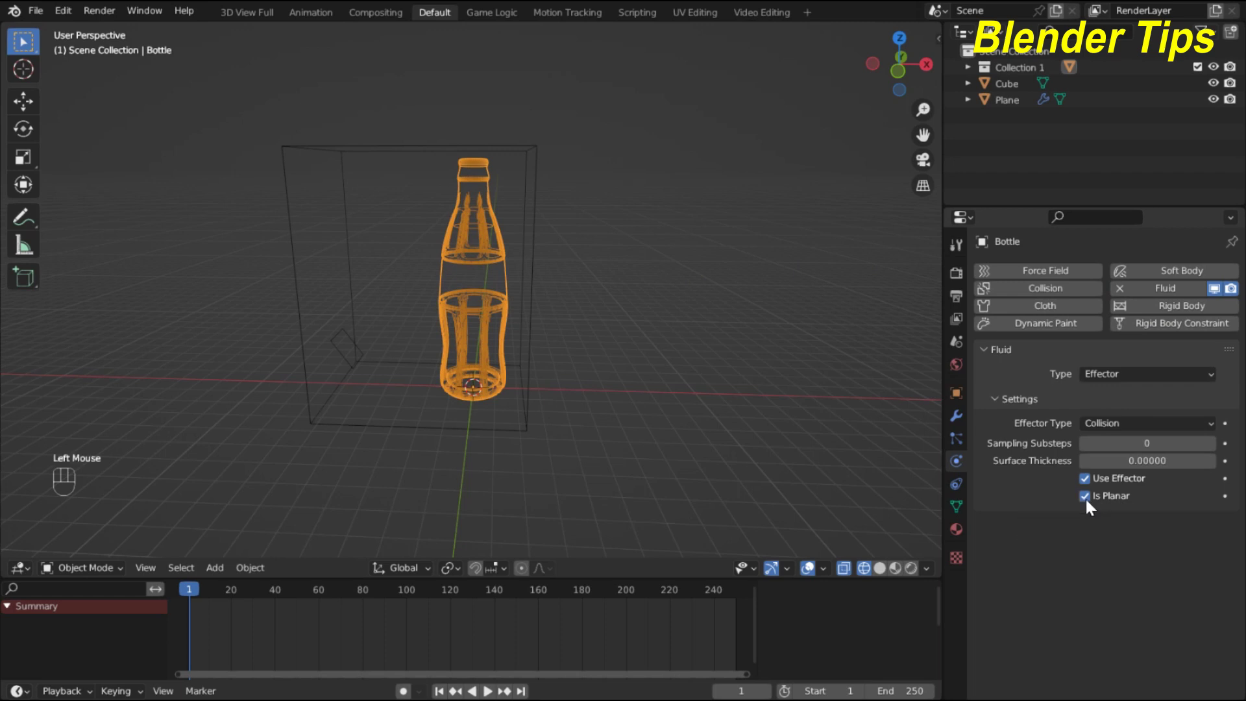
pyautogui.click(531, 153)
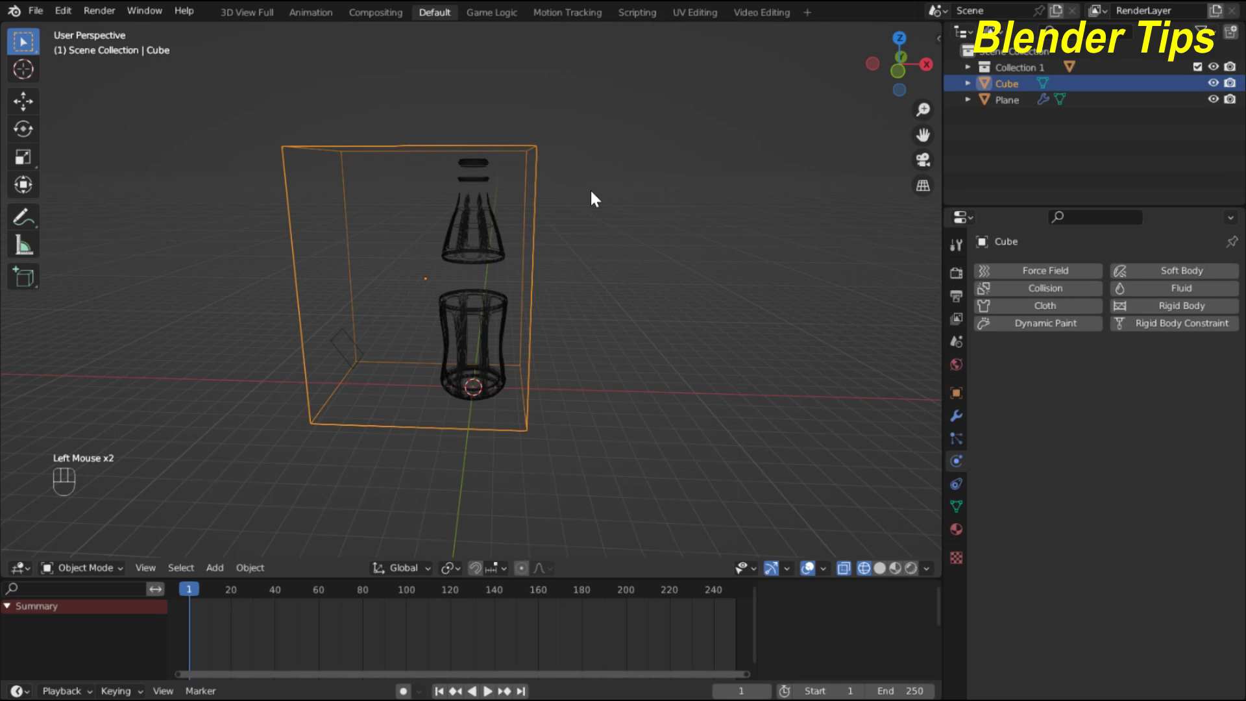
# - Make the Cube a Liquid fluid Domain with 64 resolution divisions
pyautogui.click(1150, 286)
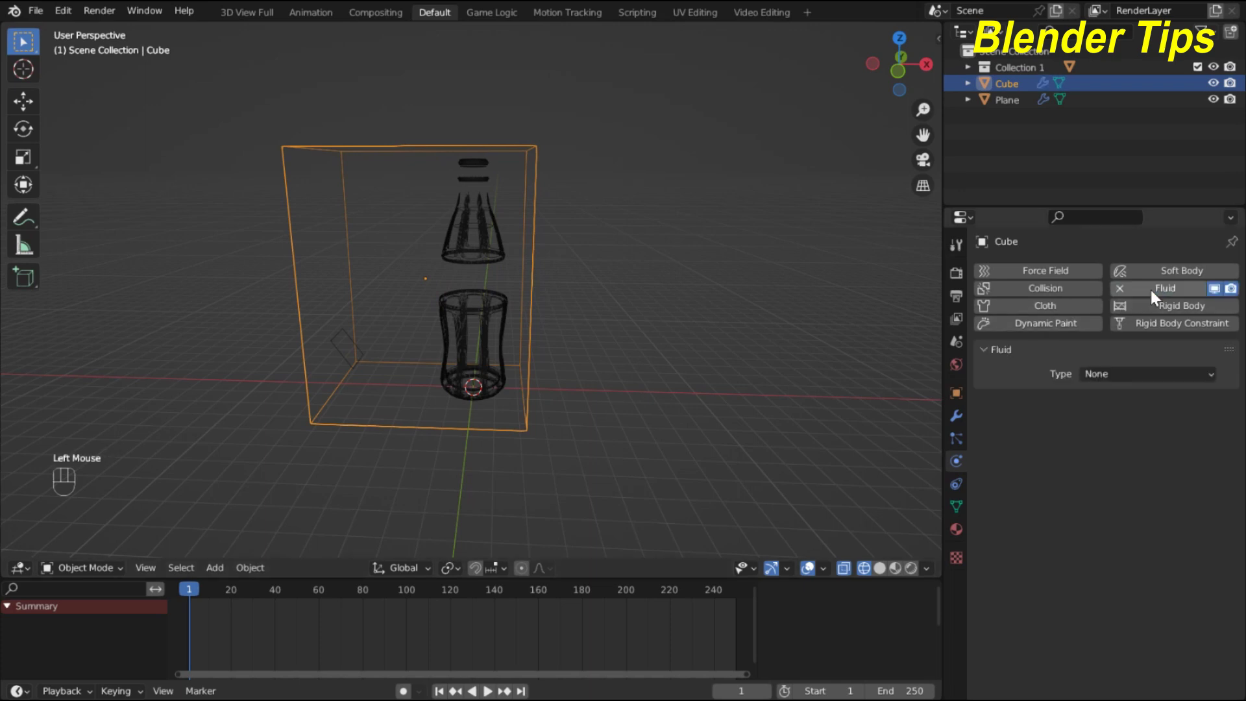
pyautogui.click(1132, 375)
pyautogui.click(1127, 411)
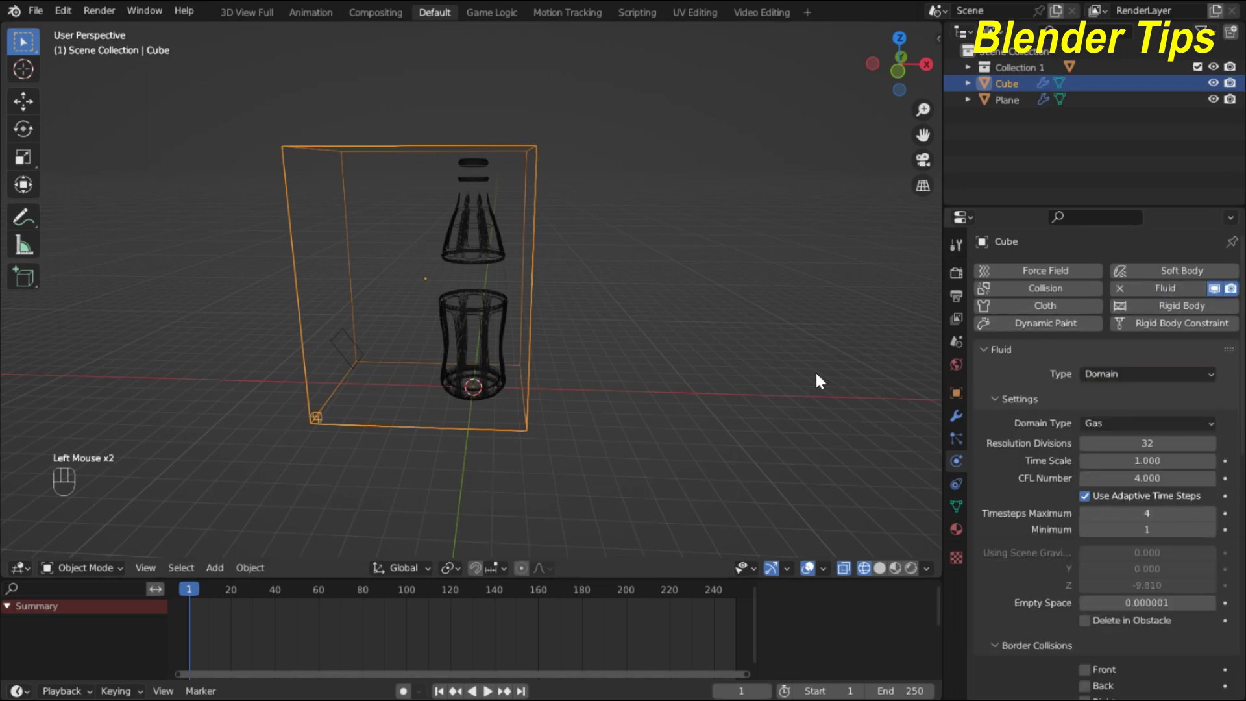
pyautogui.click(1155, 426)
pyautogui.click(1143, 458)
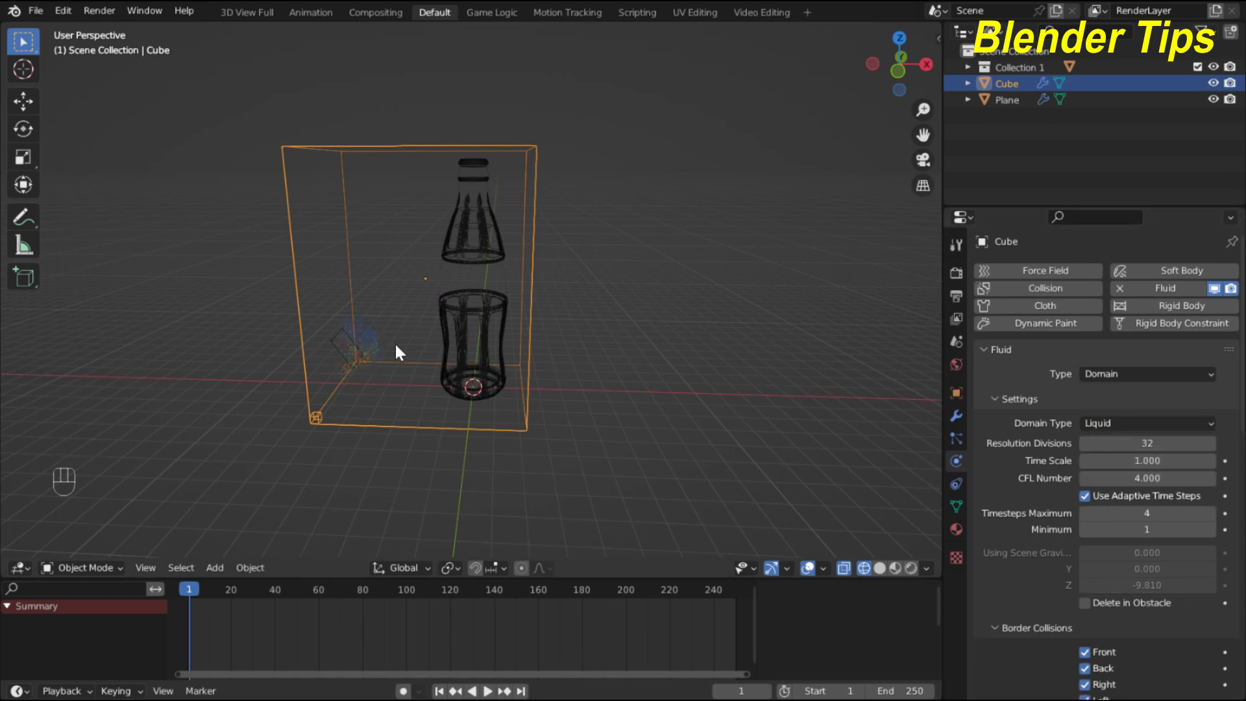
pyautogui.click(1138, 444)
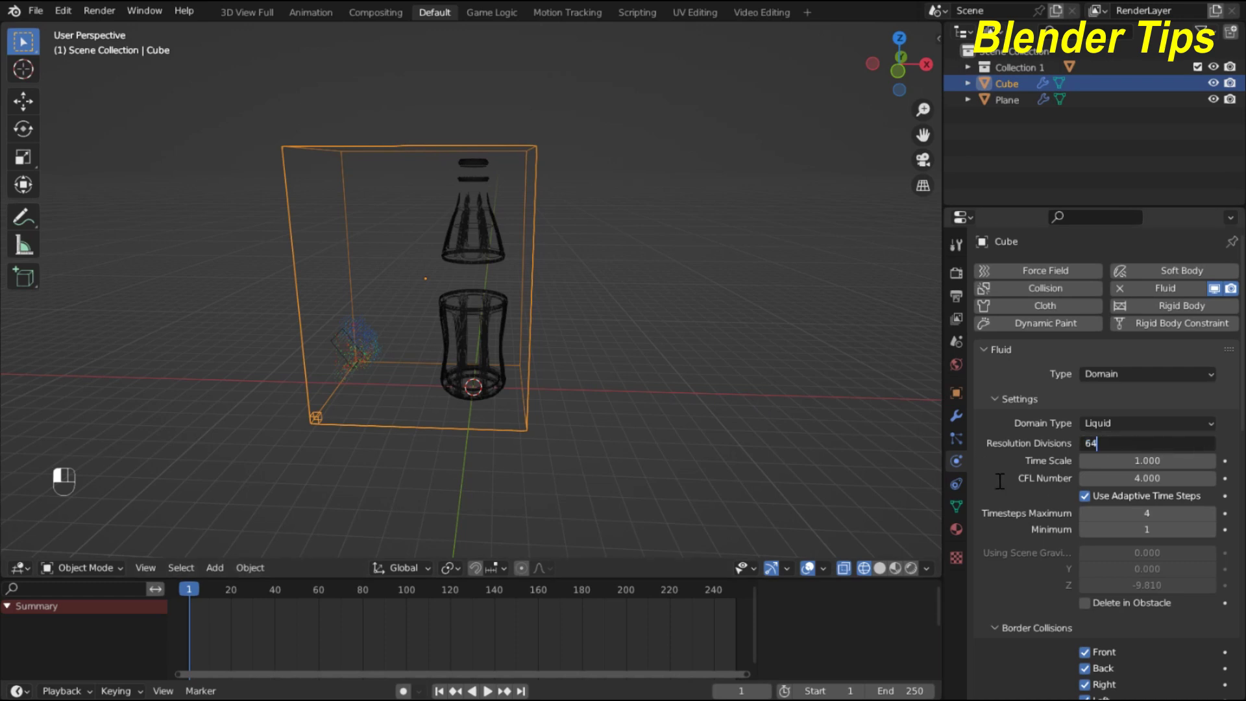
pyautogui.press('Return')
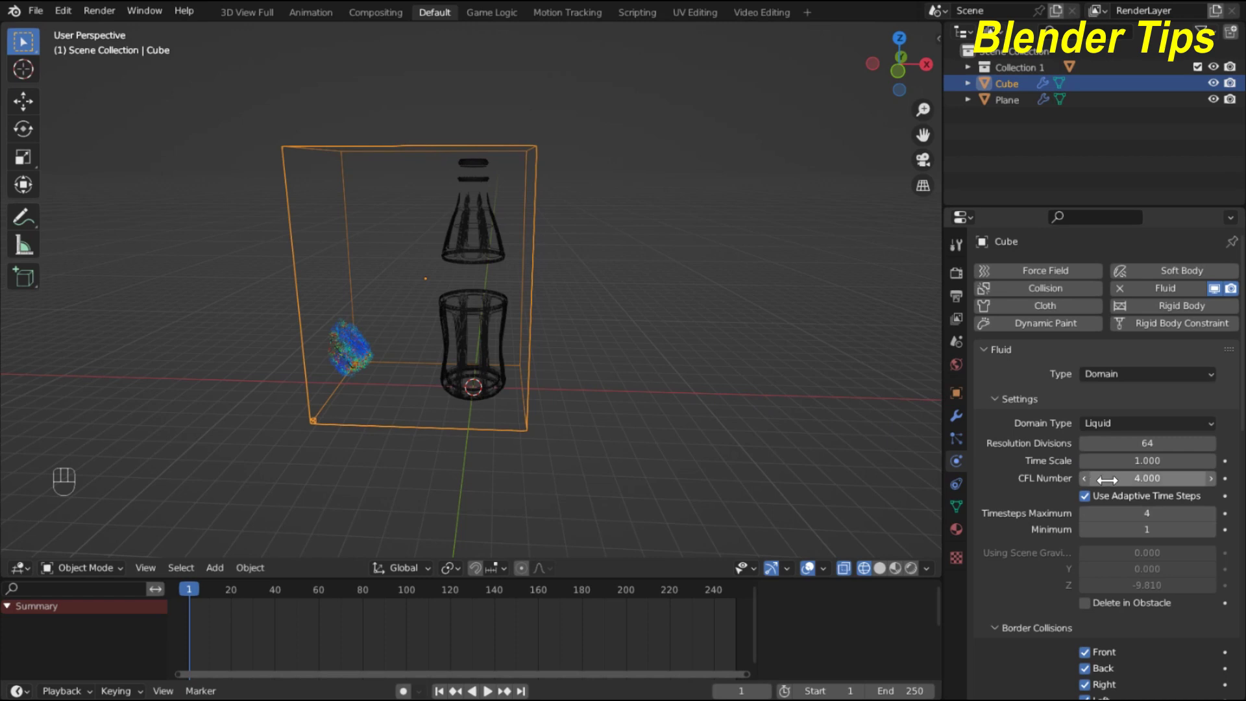
# - Turn off all six Border Collisions on the domain
pyautogui.scroll(-5, 1109, 487)
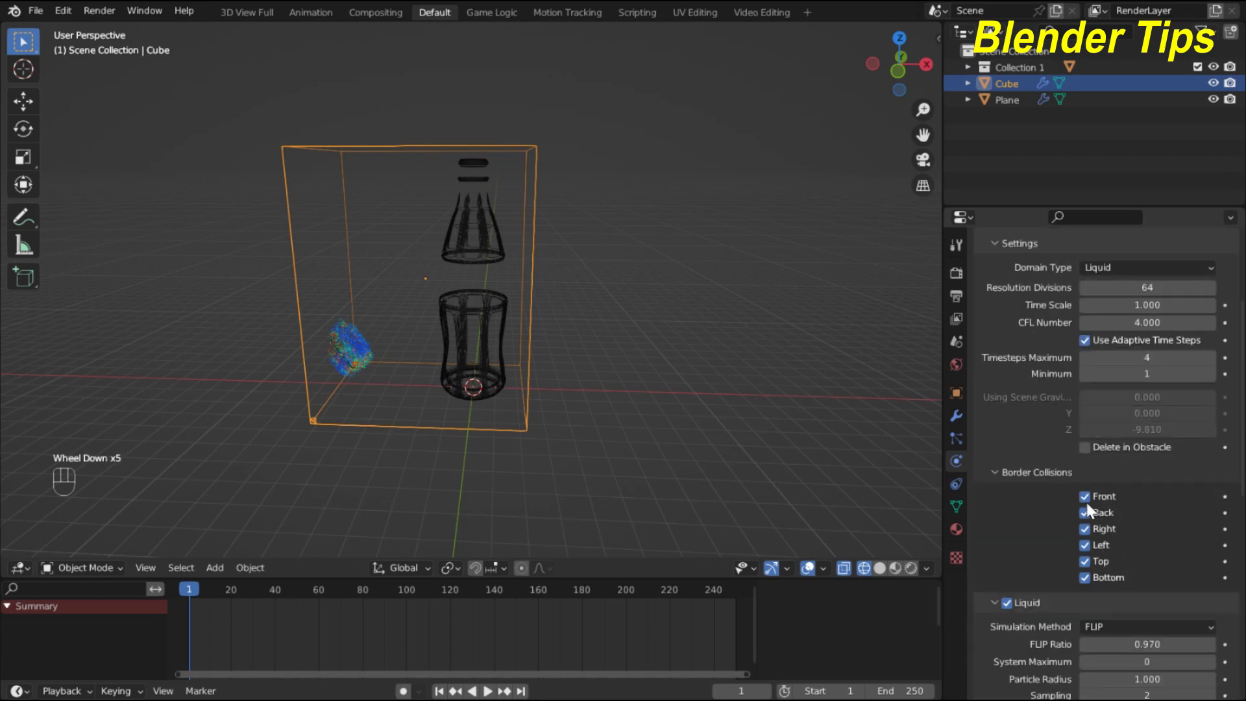
pyautogui.moveTo(1084, 495); pyautogui.dragTo(1086, 530)
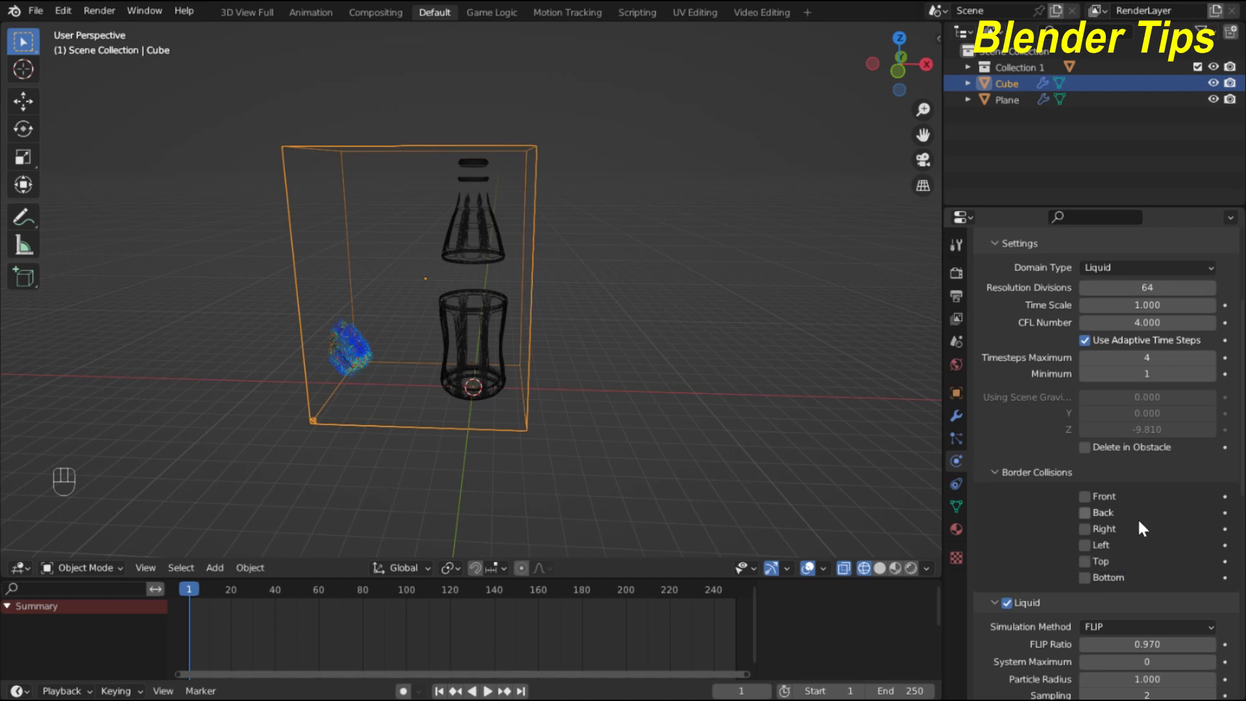
pyautogui.scroll(-3, 1137, 516)
pyautogui.scroll(-8, 1140, 523)
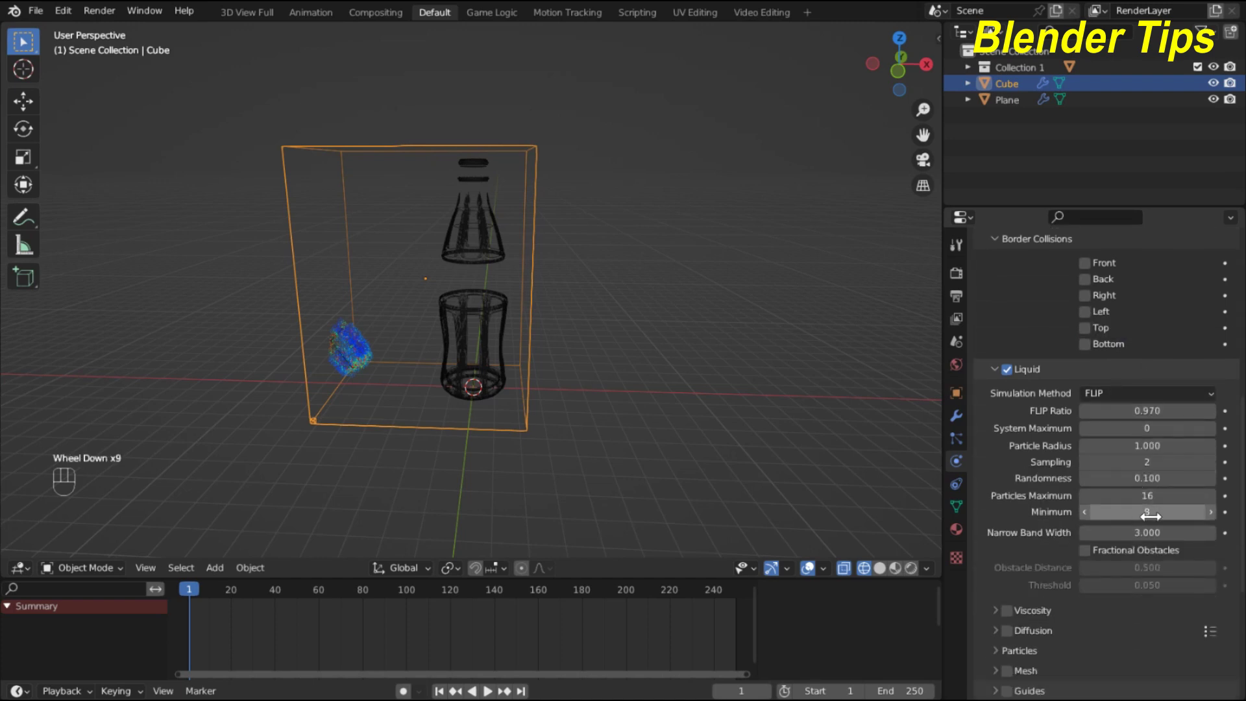
pyautogui.scroll(-4, 1137, 512)
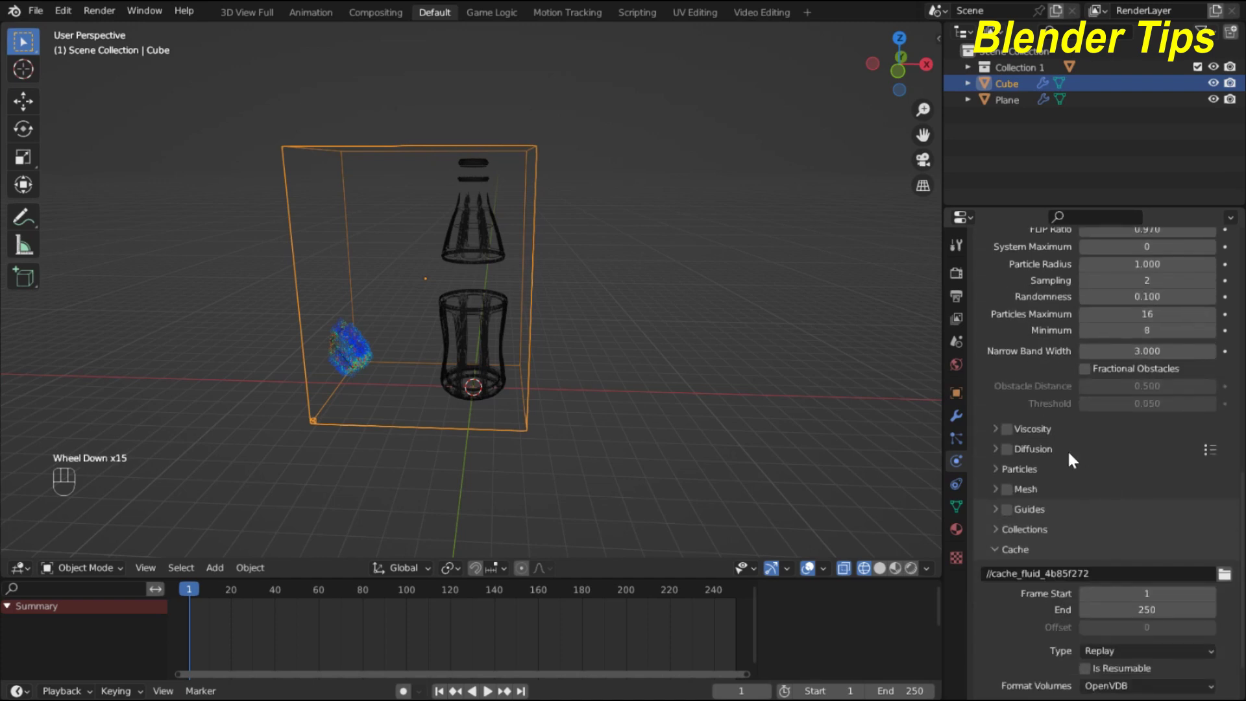
pyautogui.scroll(-2, 1073, 447)
pyautogui.scroll(-2, 1077, 454)
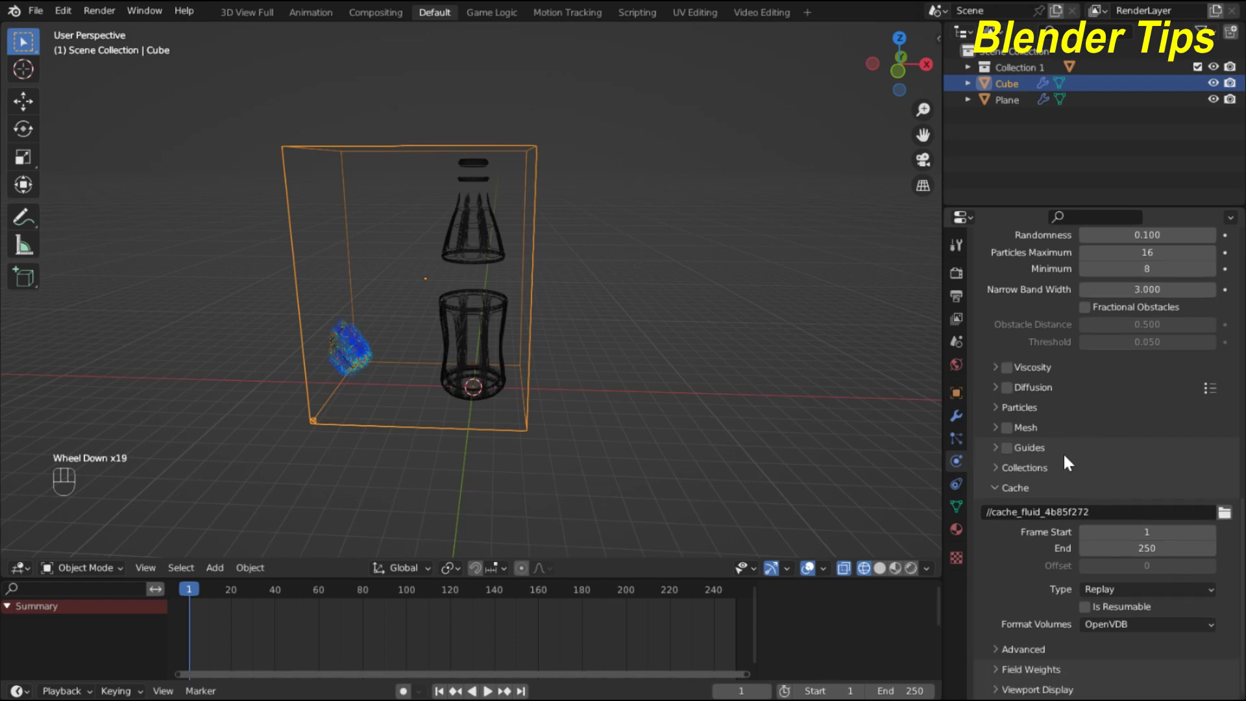
pyautogui.scroll(3, 1075, 405)
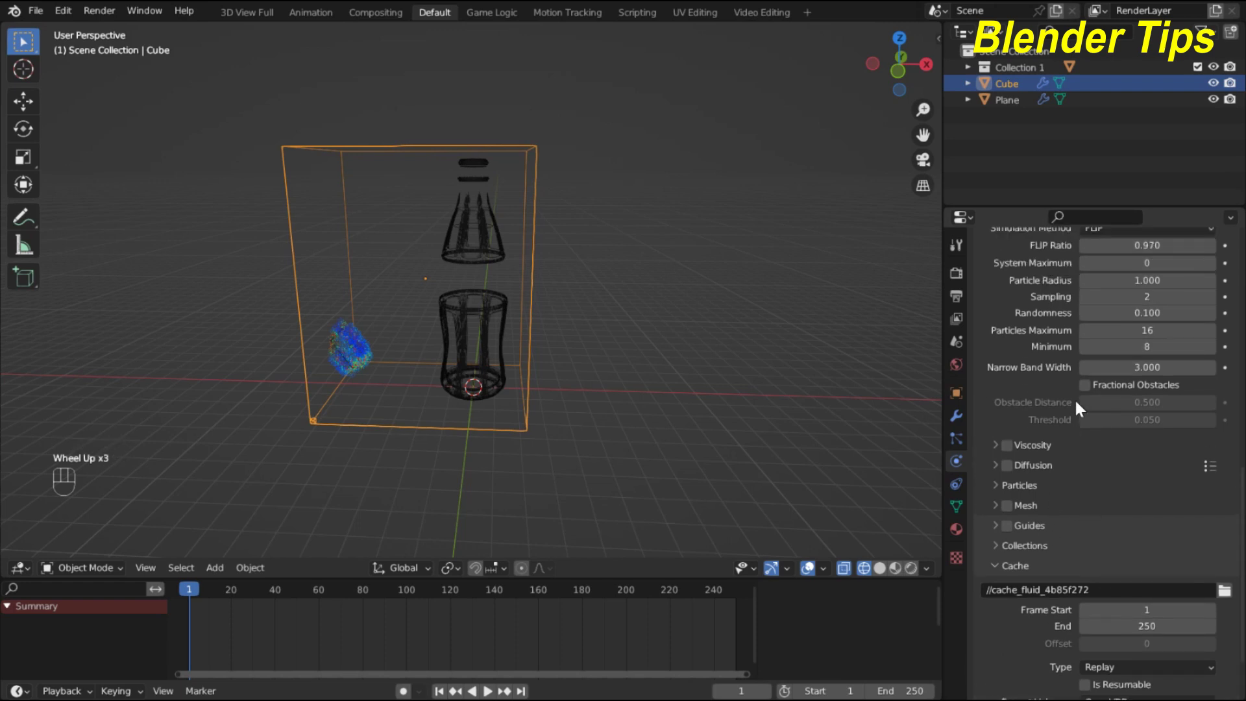
# - Enable Mesh on the domain, switch to Solid shading, and shade the fluid smooth
pyautogui.click(1007, 504)
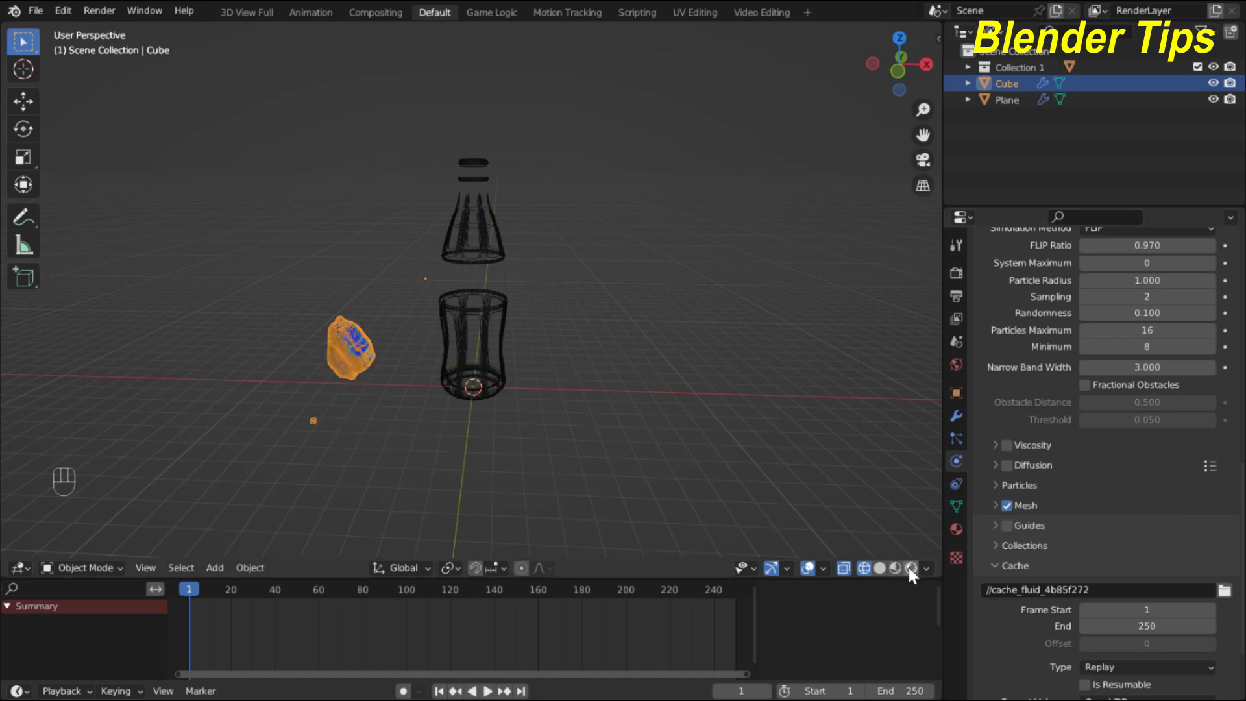
pyautogui.click(879, 568)
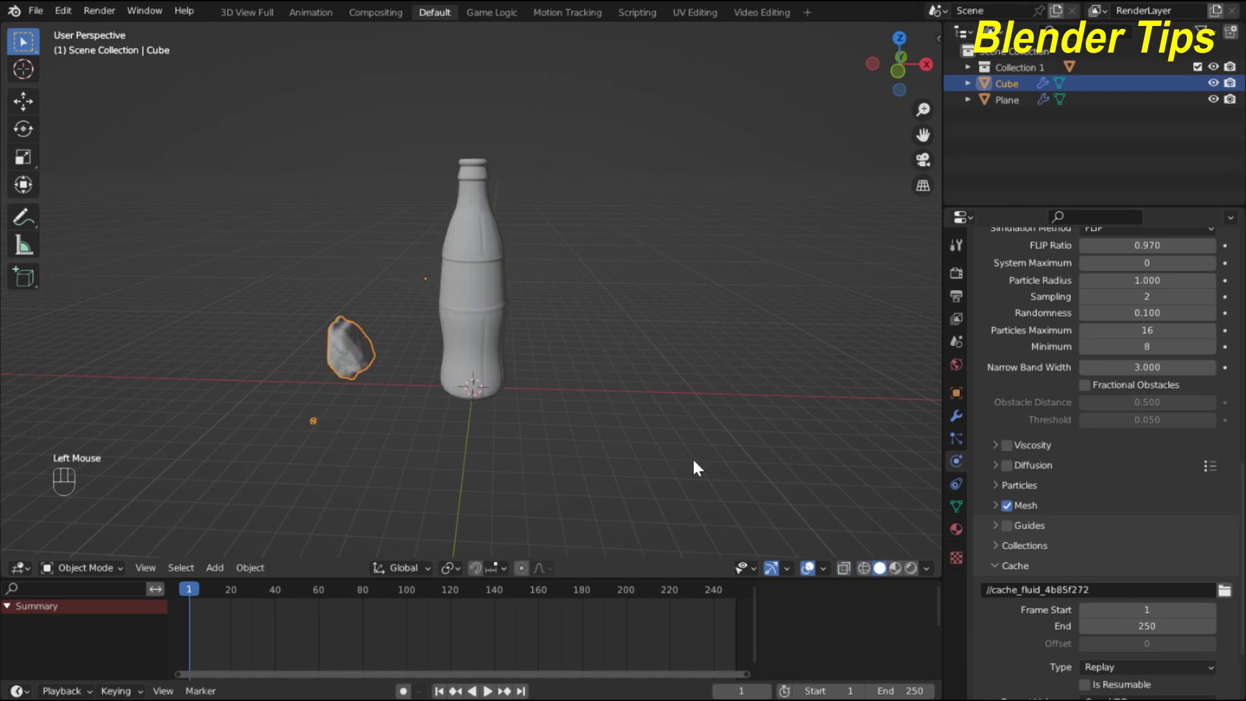
pyautogui.scroll(1, 347, 373)
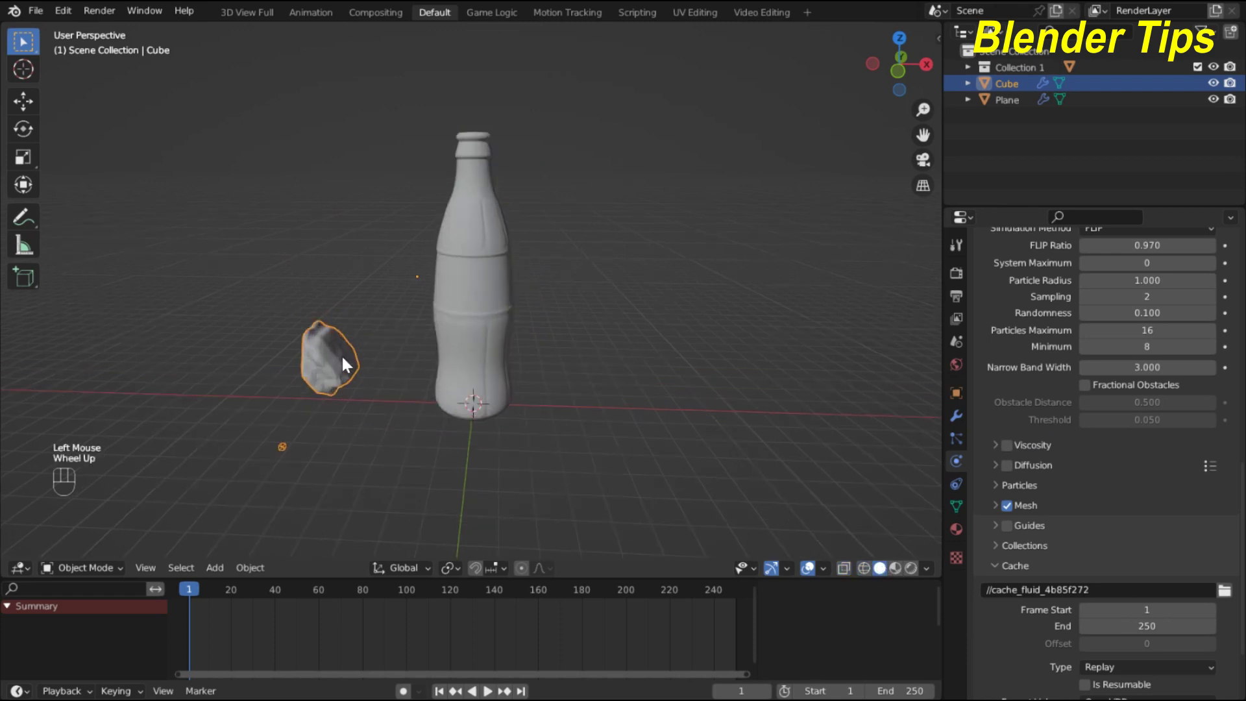
pyautogui.rightClick(336, 358)
pyautogui.click(335, 361)
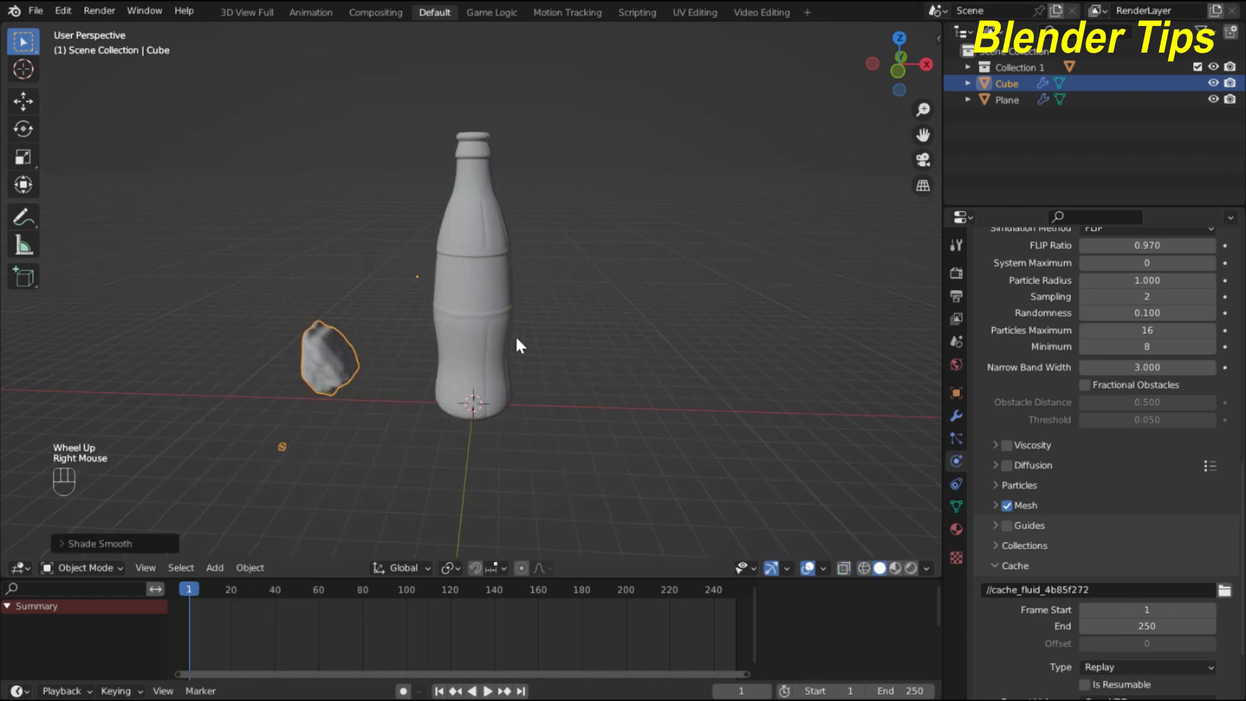
# - Play the simulation to frame 18 to watch the splash, then return to frame 1
pyautogui.scroll(-1, 539, 341)
pyautogui.moveTo(539, 341); pyautogui.dragTo(542, 338, button='middle')
pyautogui.scroll(1, 601, 294)
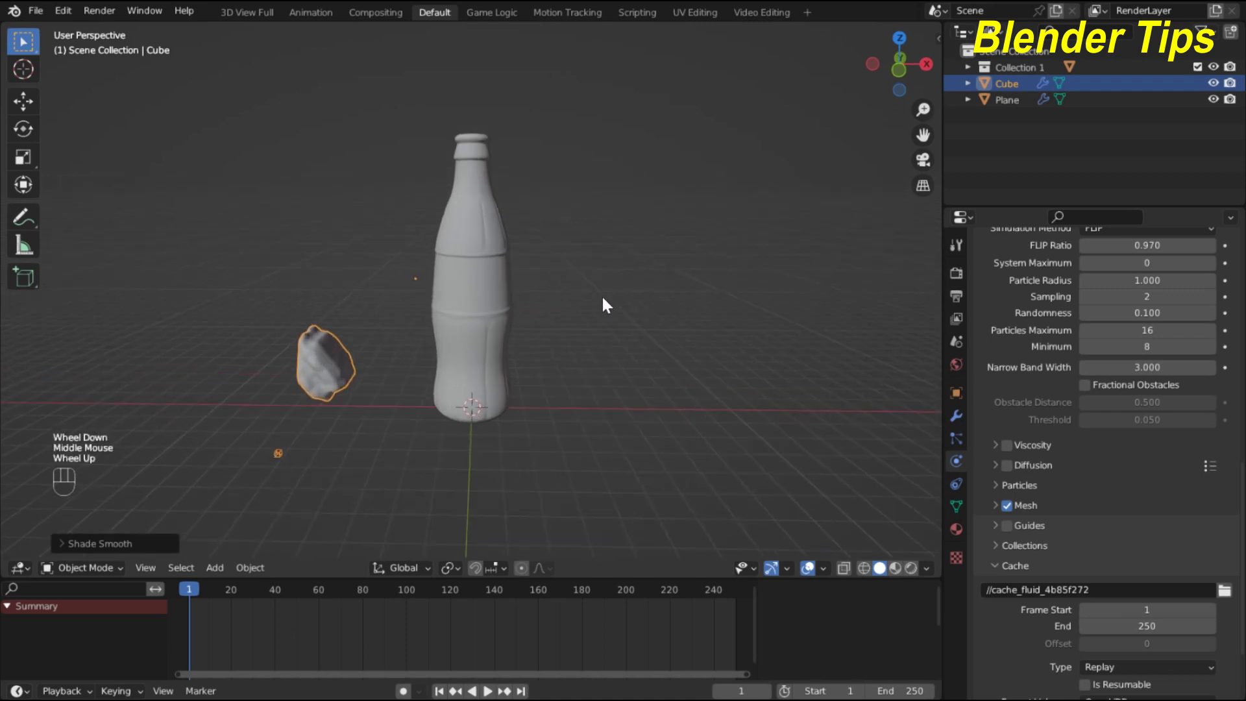
pyautogui.scroll(-1, 601, 294)
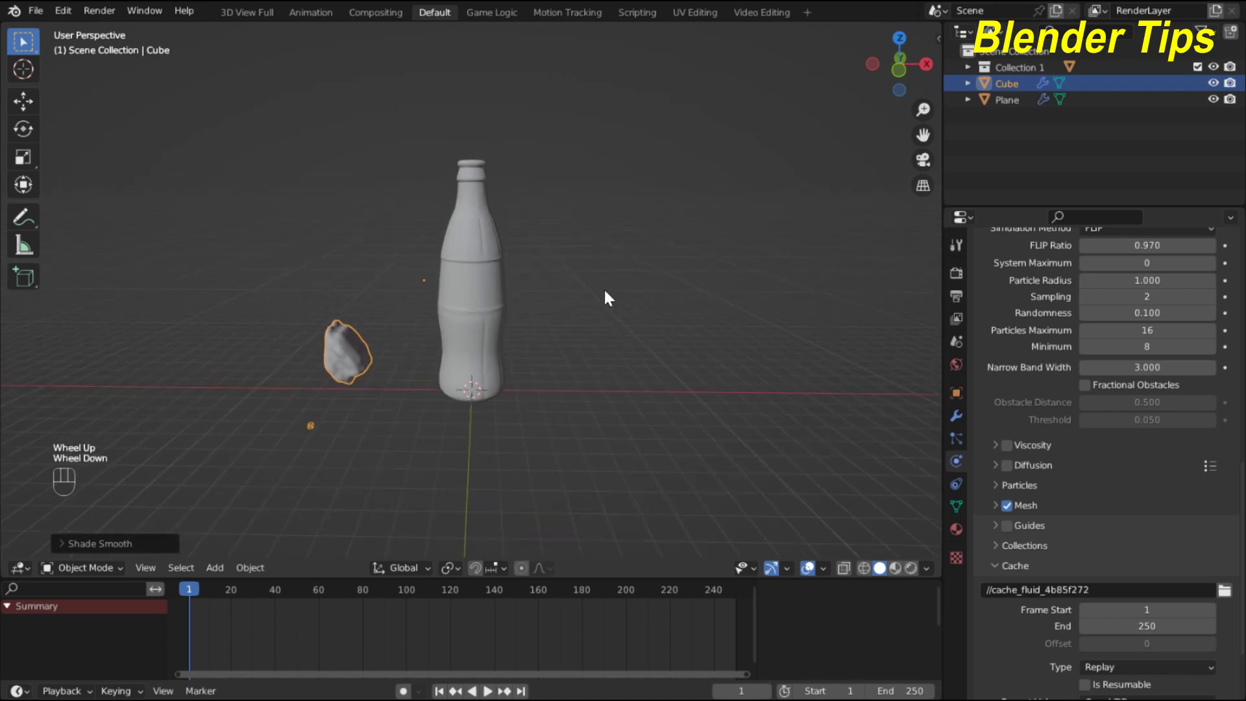
pyautogui.press('space')
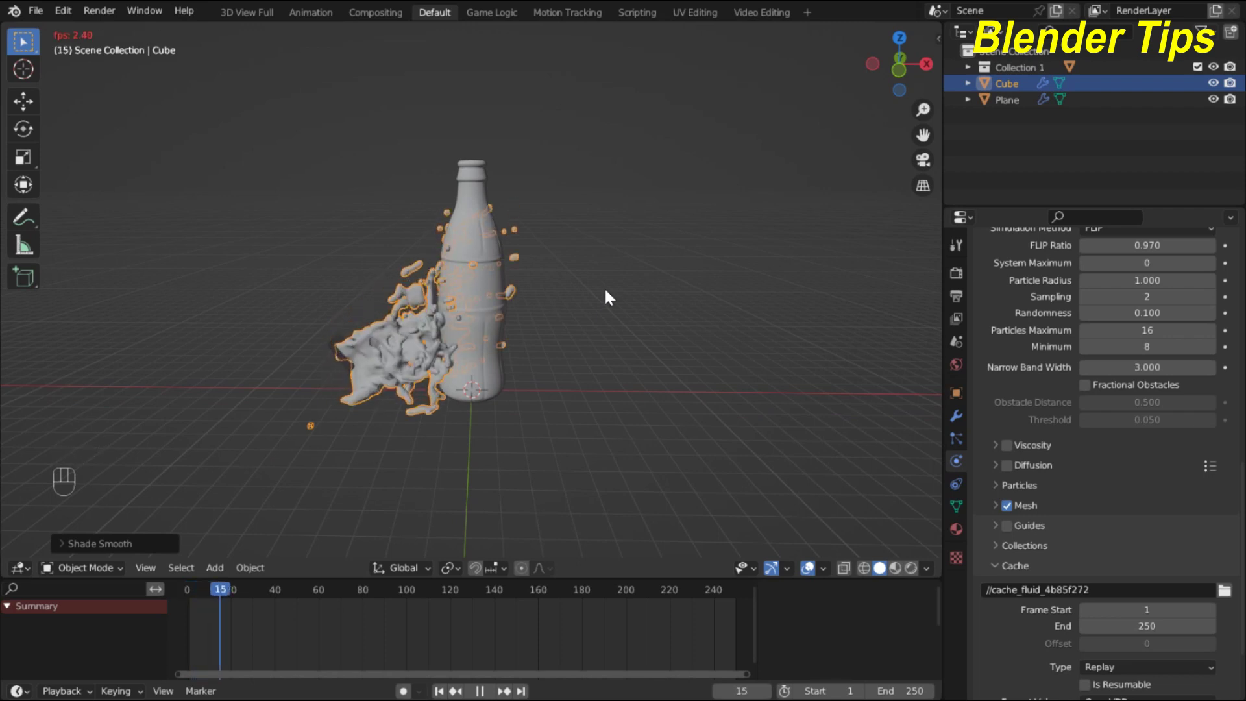
pyautogui.press('space')
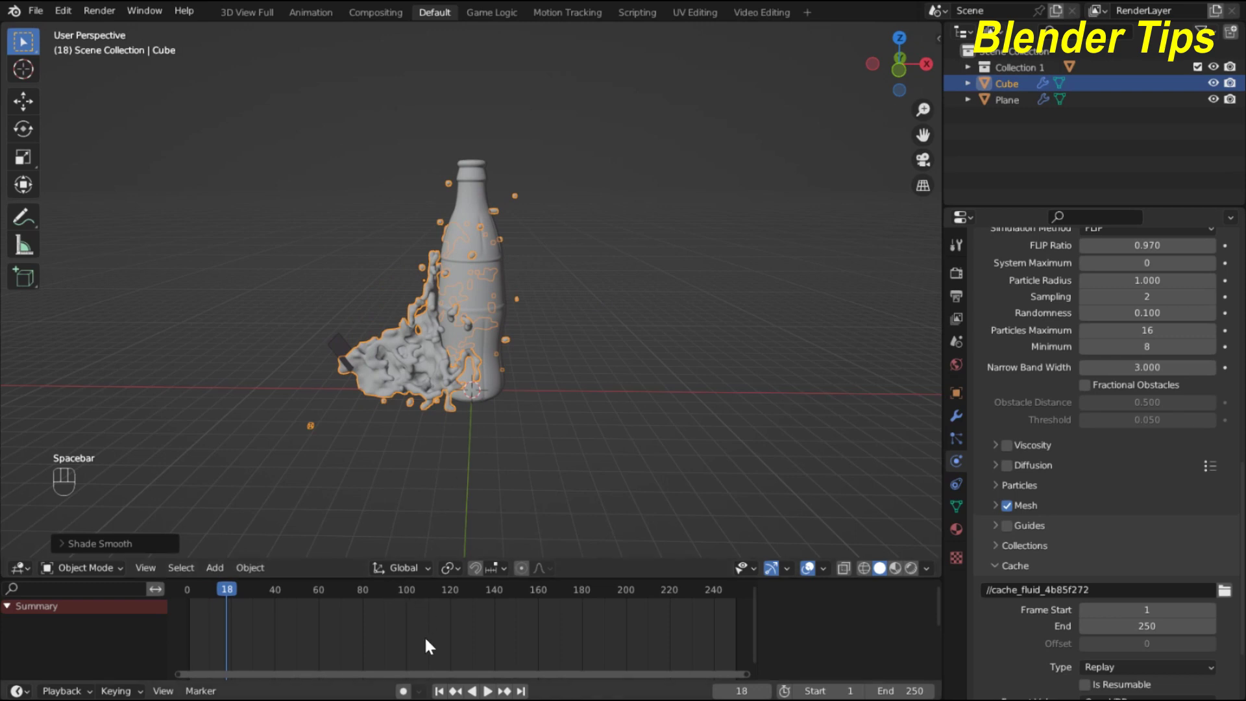
pyautogui.click(439, 691)
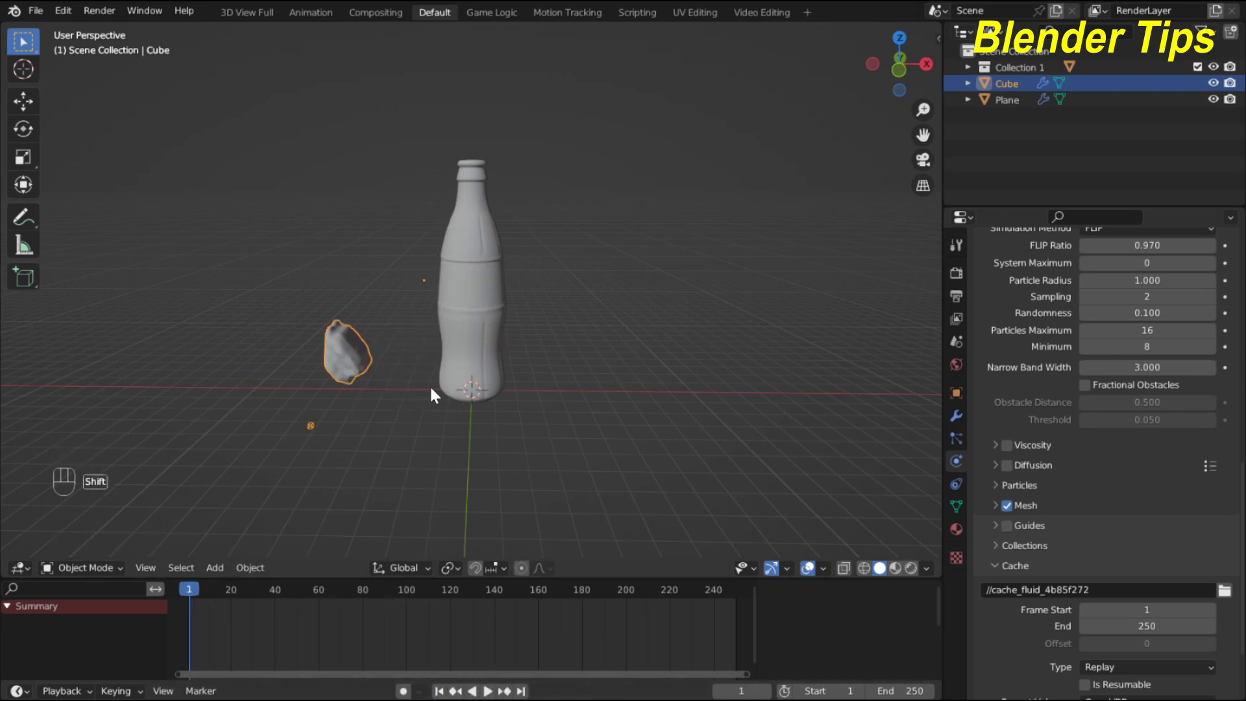
pyautogui.keyDown('shift'); pyautogui.moveTo(426, 384); pyautogui.dragTo(455, 351, button='middle'); pyautogui.keyUp('shift')
pyautogui.moveTo(562, 266); pyautogui.dragTo(379, 358, button='middle')
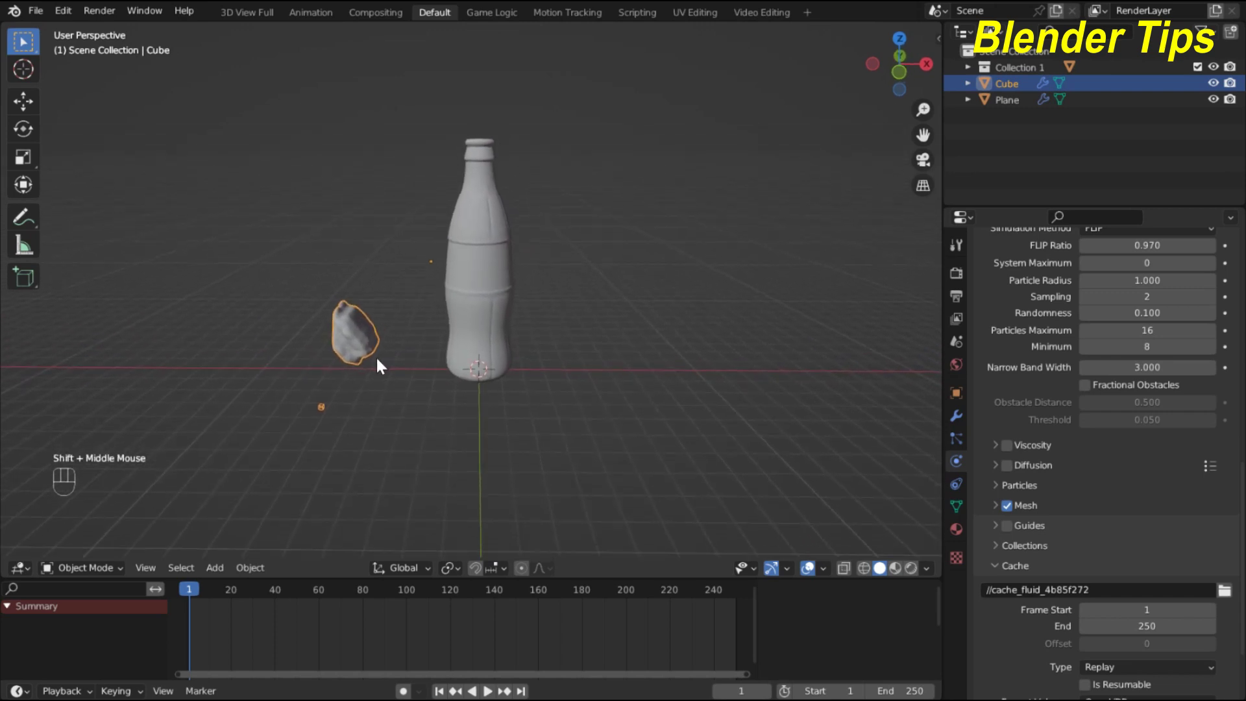
# - Set the Cube domain's Gravity field weight to 0.000 and start playback
pyautogui.click(999, 84)
pyautogui.scroll(-3, 1030, 416)
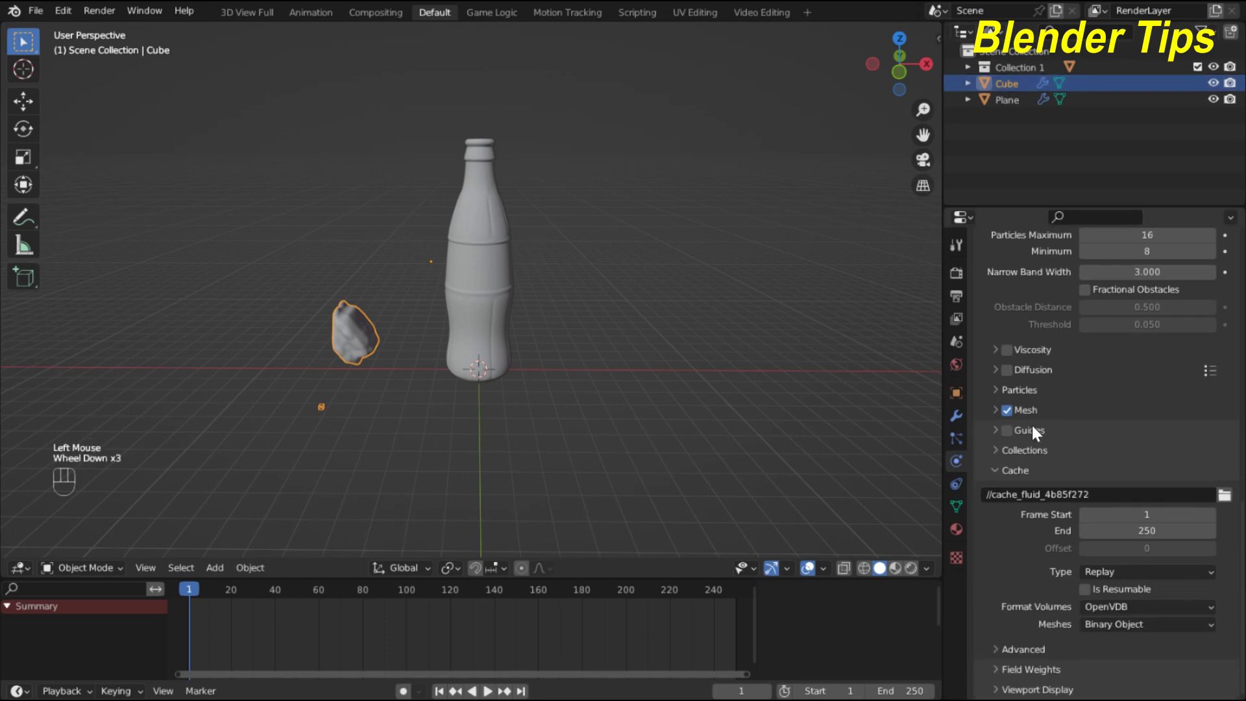
pyautogui.click(997, 670)
pyautogui.scroll(-4, 1076, 586)
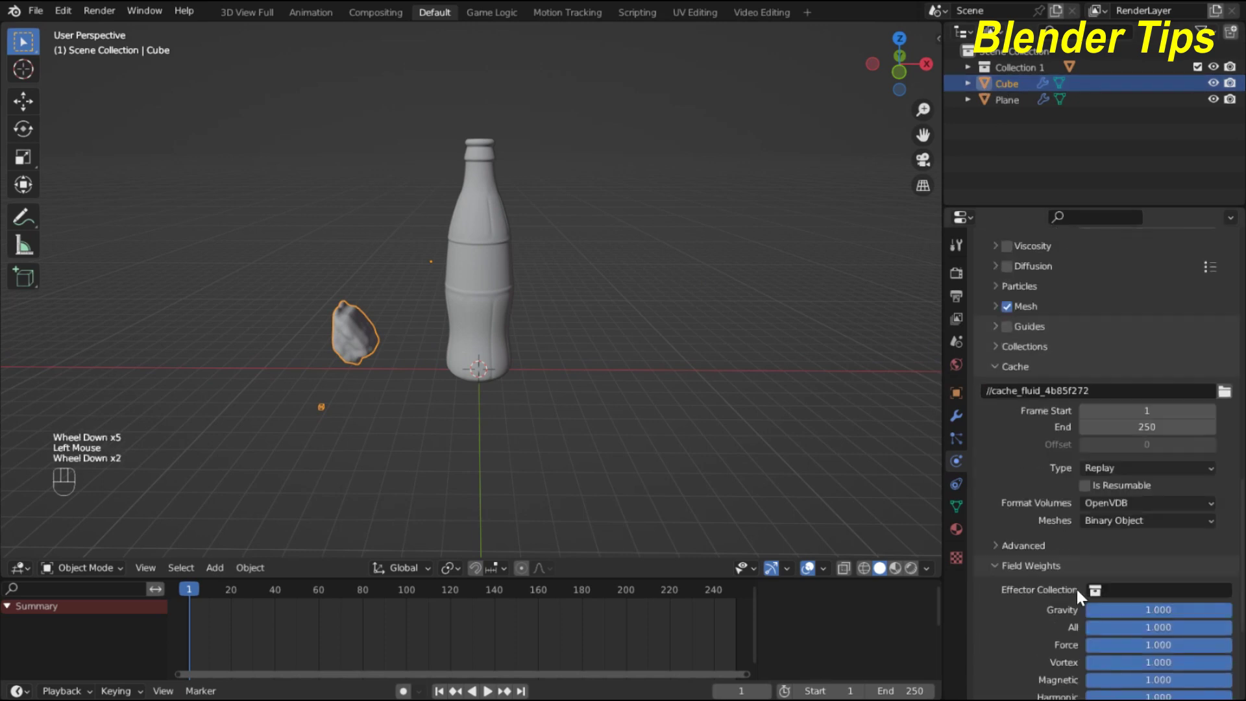
pyautogui.moveTo(1209, 532); pyautogui.dragTo(1058, 532)
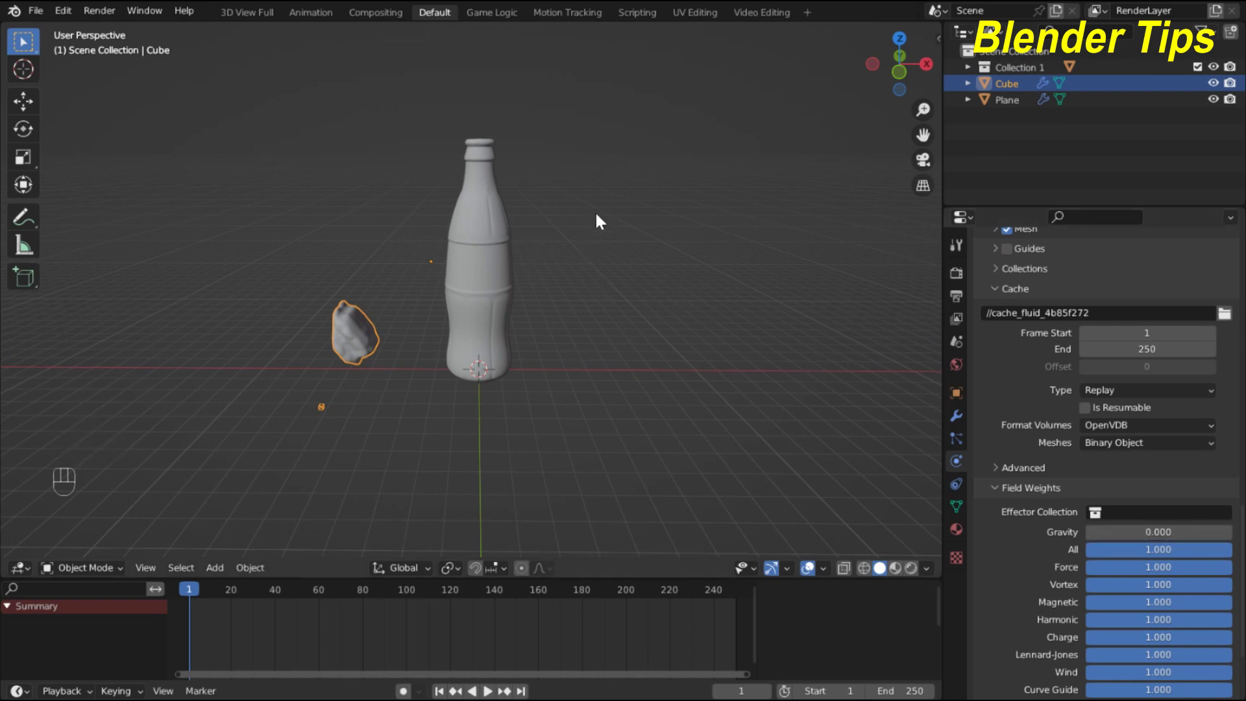
pyautogui.moveTo(596, 216); pyautogui.dragTo(603, 218, button='middle')
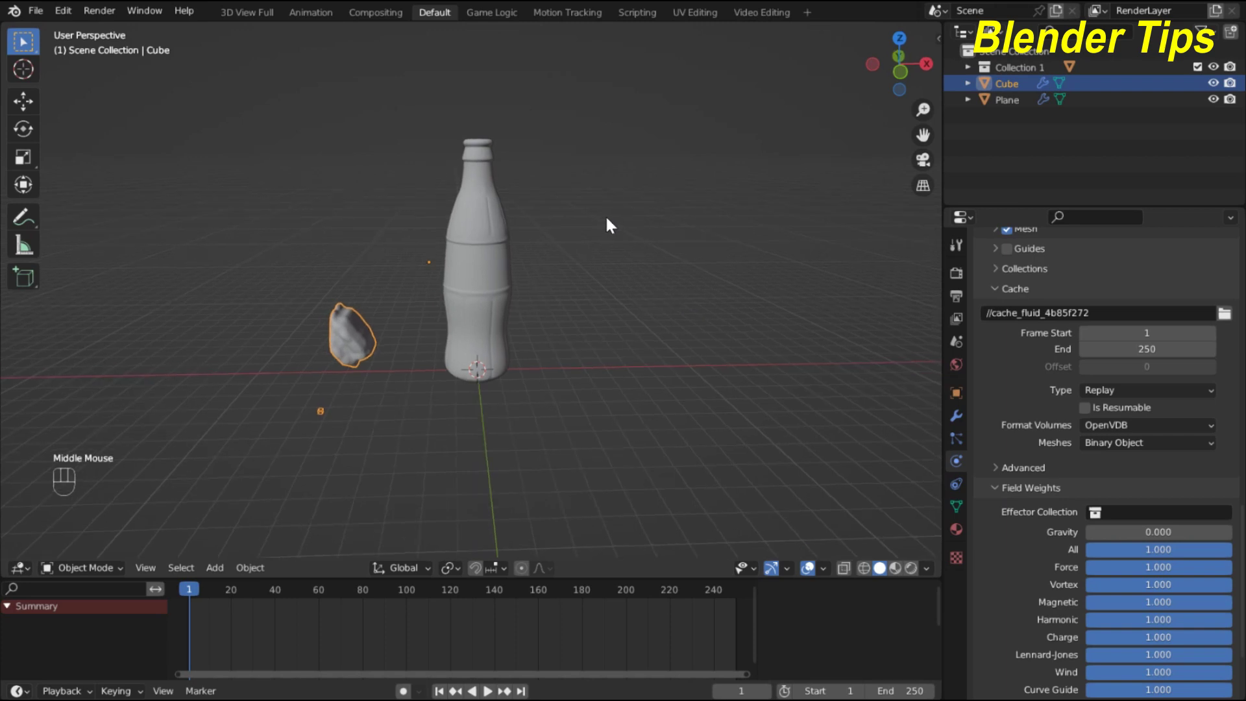
pyautogui.press('space')
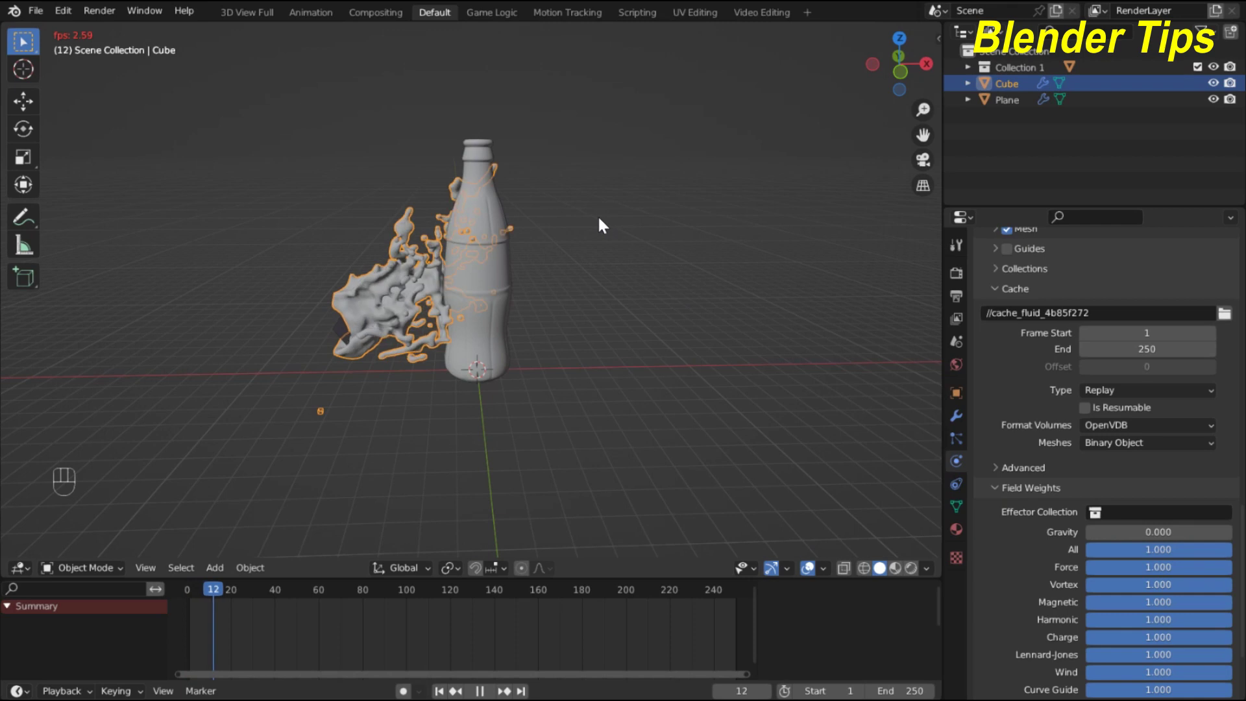
# - Orbit around the zero-gravity splash as it plays and stop at frame 57
pyautogui.moveTo(609, 259); pyautogui.dragTo(543, 256, button='middle')
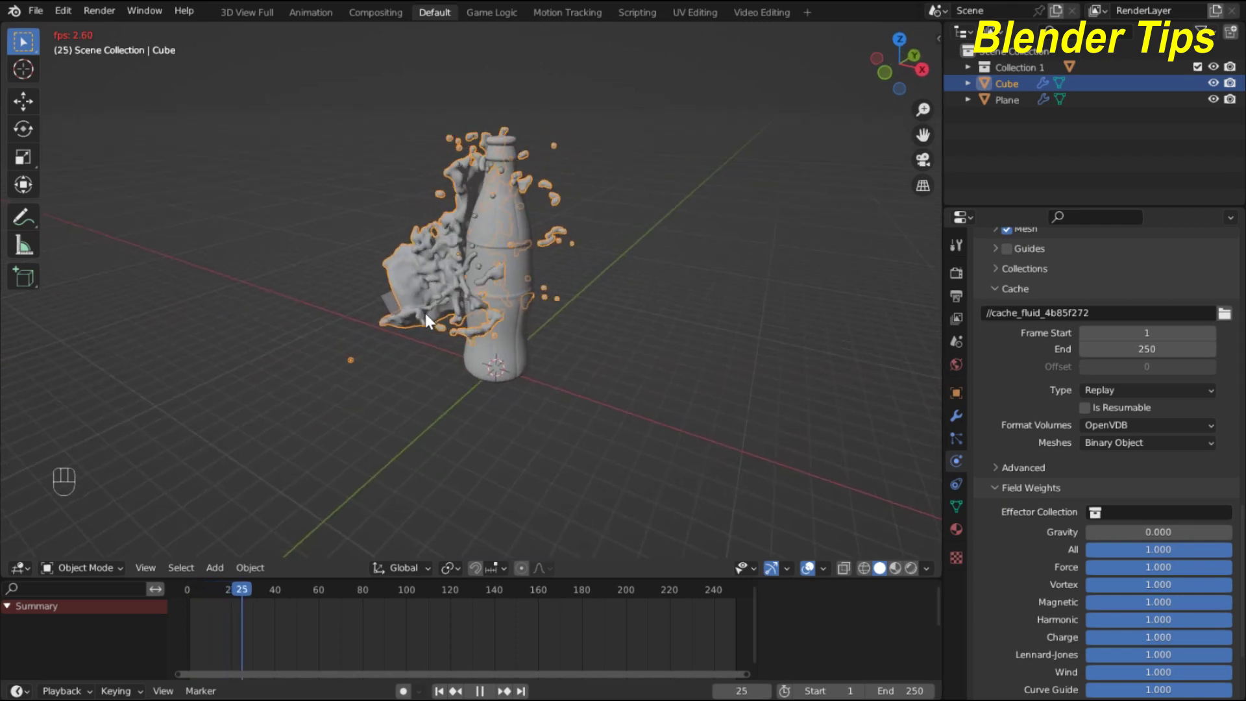
pyautogui.moveTo(585, 300)
pyautogui.mouseDown(button='middle')
pyautogui.moveTo(702, 273)
pyautogui.moveTo(606, 293)
pyautogui.mouseUp(button='middle')
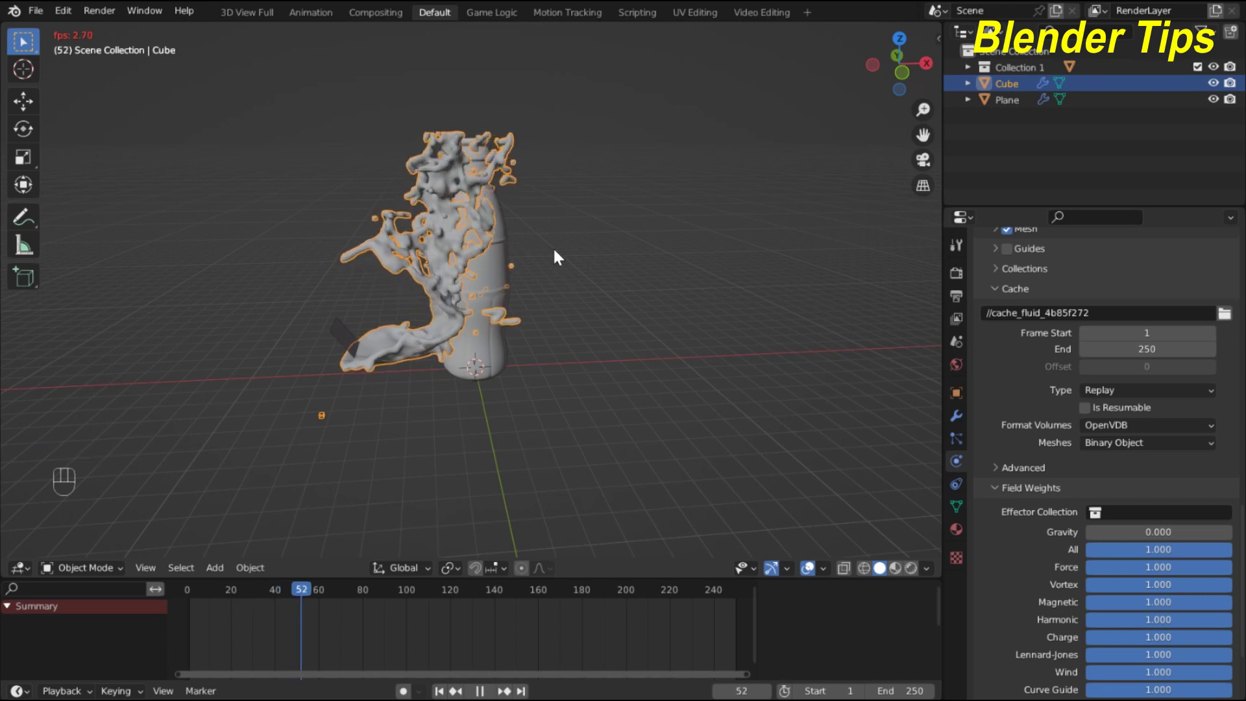
pyautogui.press('space')
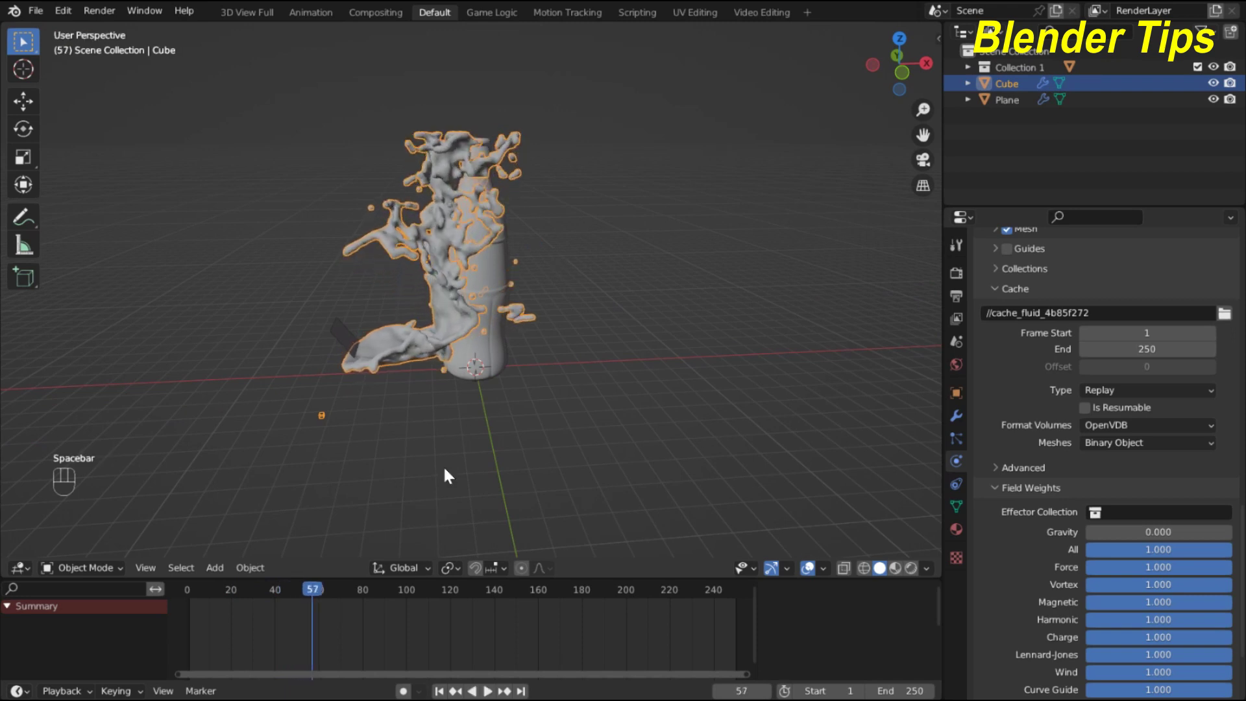
# - Switch the viewport to Rendered shading and zoom in on the splash
pyautogui.click(912, 569)
pyautogui.scroll(2, 563, 269)
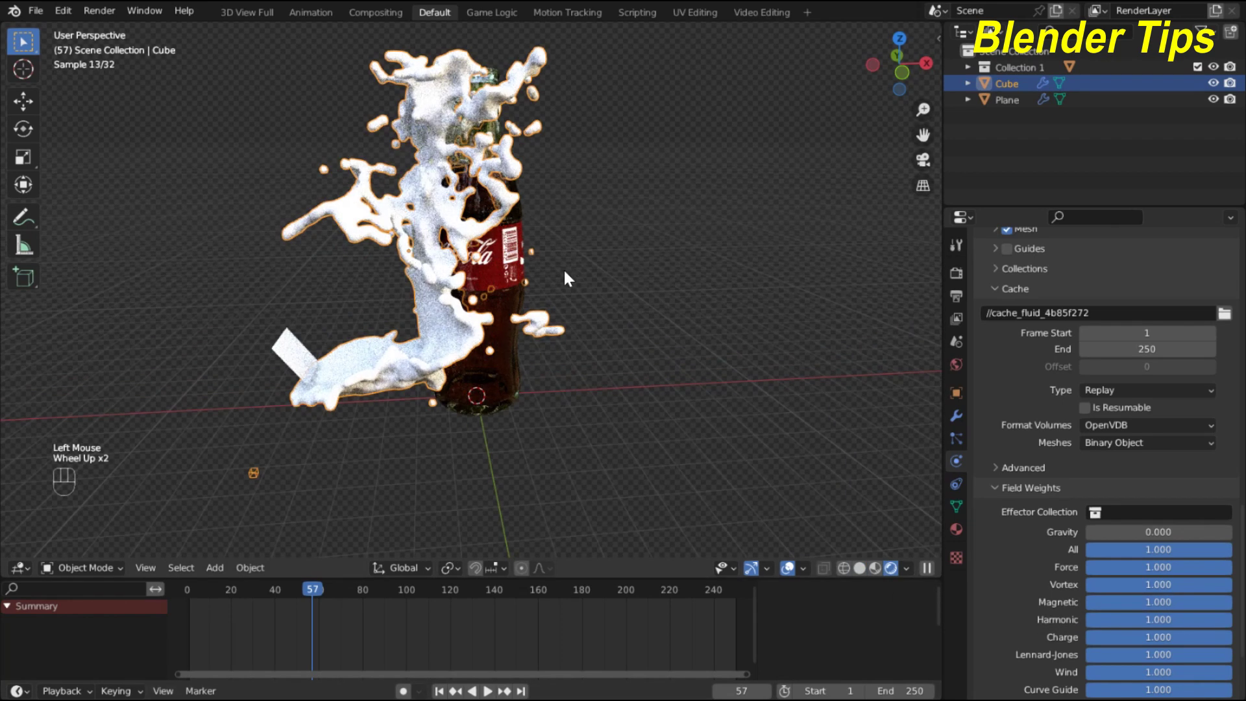
pyautogui.moveTo(563, 267)
pyautogui.keyDown('shift'); pyautogui.mouseDown(button='middle')
pyautogui.moveTo(533, 293)
pyautogui.moveTo(561, 256)
pyautogui.mouseUp(button='middle'); pyautogui.keyUp('shift')
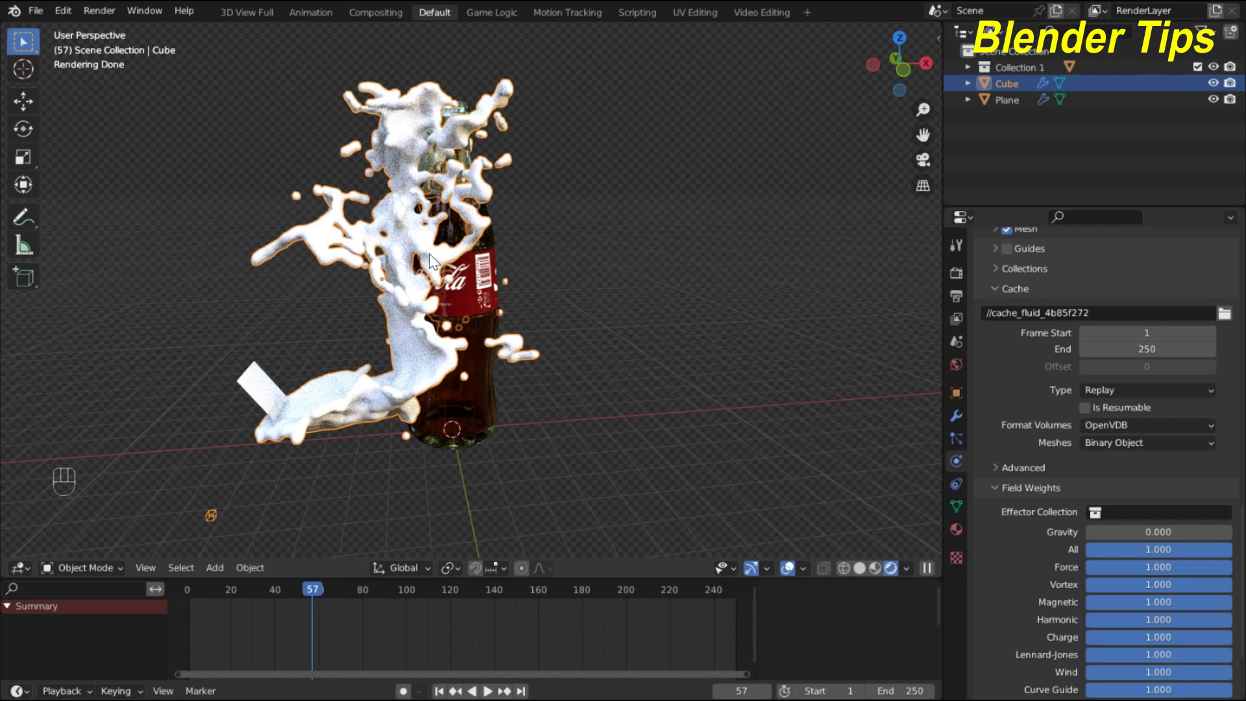
# - Assign the glass Material.002 to the fluid Cube
pyautogui.click(956, 529)
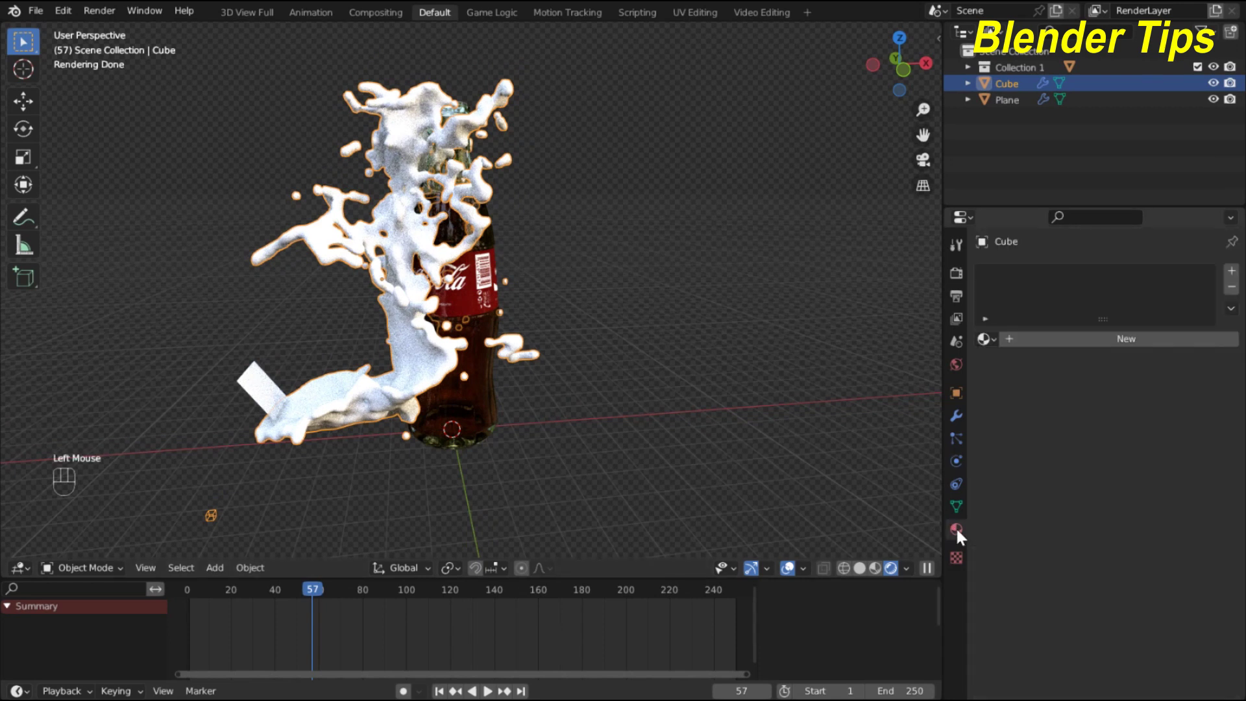
pyautogui.click(983, 339)
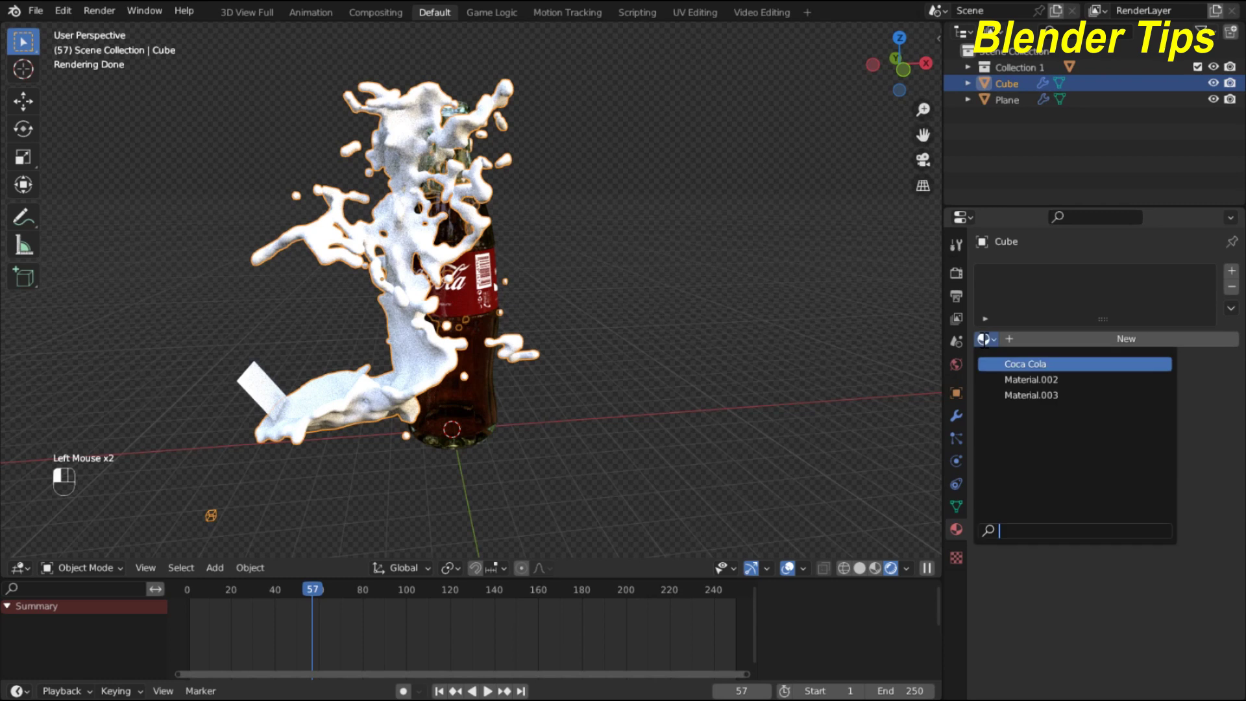
pyautogui.click(1007, 385)
pyautogui.moveTo(581, 249); pyautogui.dragTo(323, 369, button='middle')
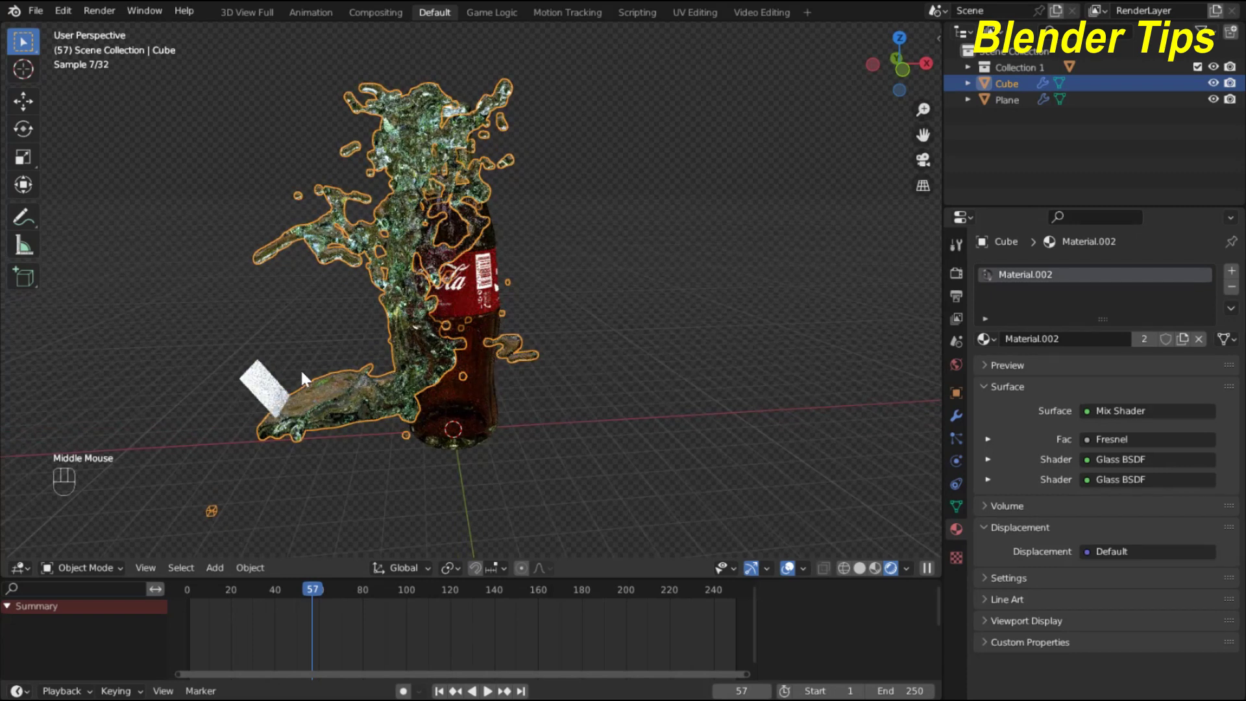
# - Hide the Plane from both the viewport and renders
pyautogui.click(261, 394)
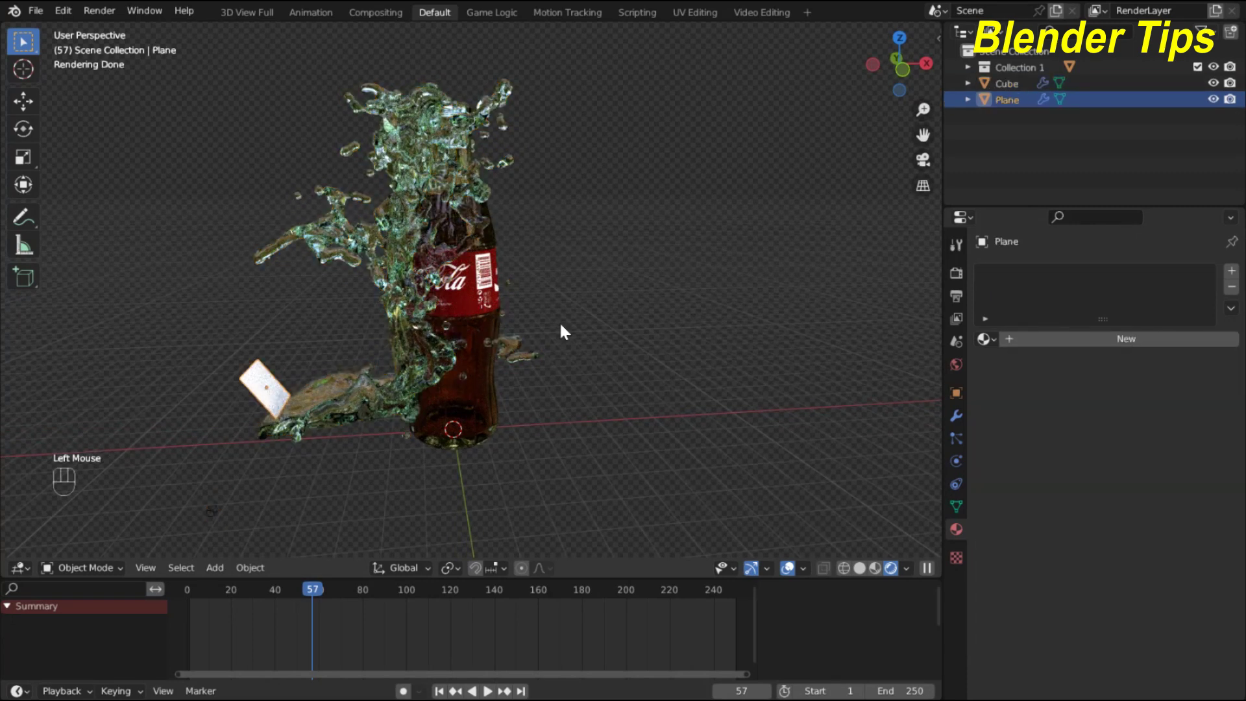
pyautogui.click(1213, 100)
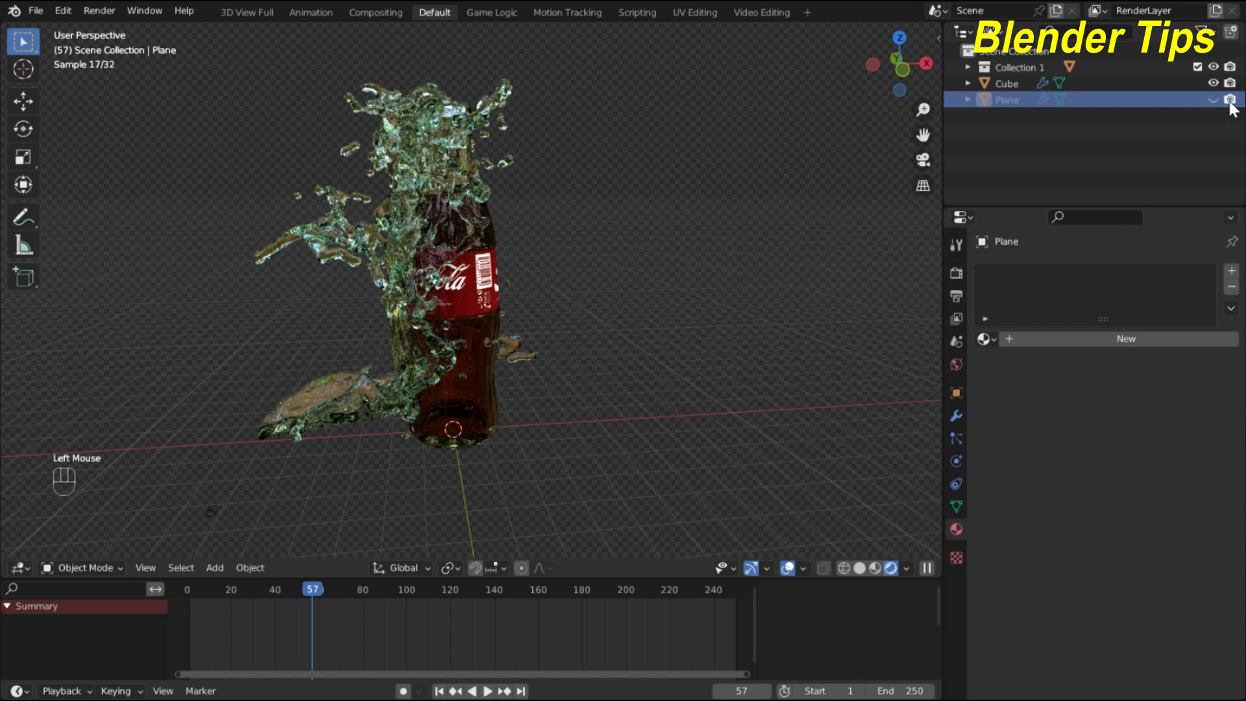
pyautogui.click(1230, 100)
pyautogui.moveTo(581, 274); pyautogui.dragTo(599, 275, button='middle')
pyautogui.moveTo(570, 345); pyautogui.dragTo(564, 351, button='middle')
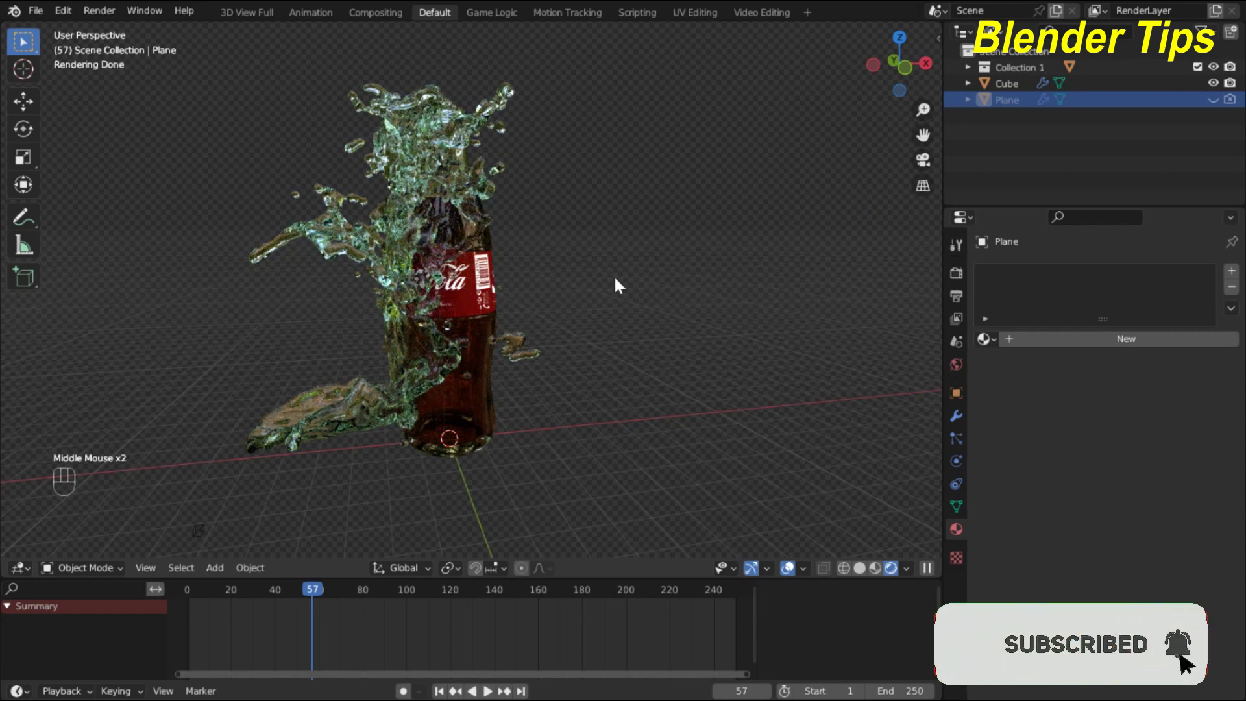
# - Play the glass splash animation and stop it at frame 103
pyautogui.press('space')
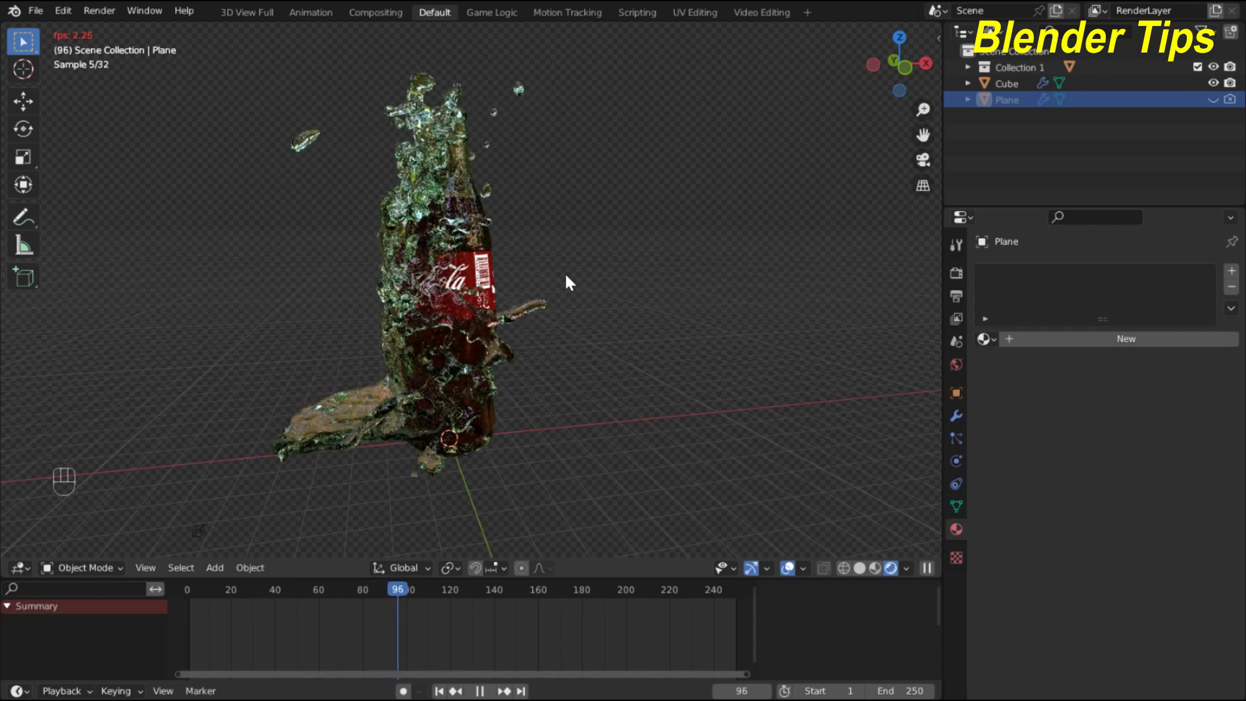
pyautogui.press('space')
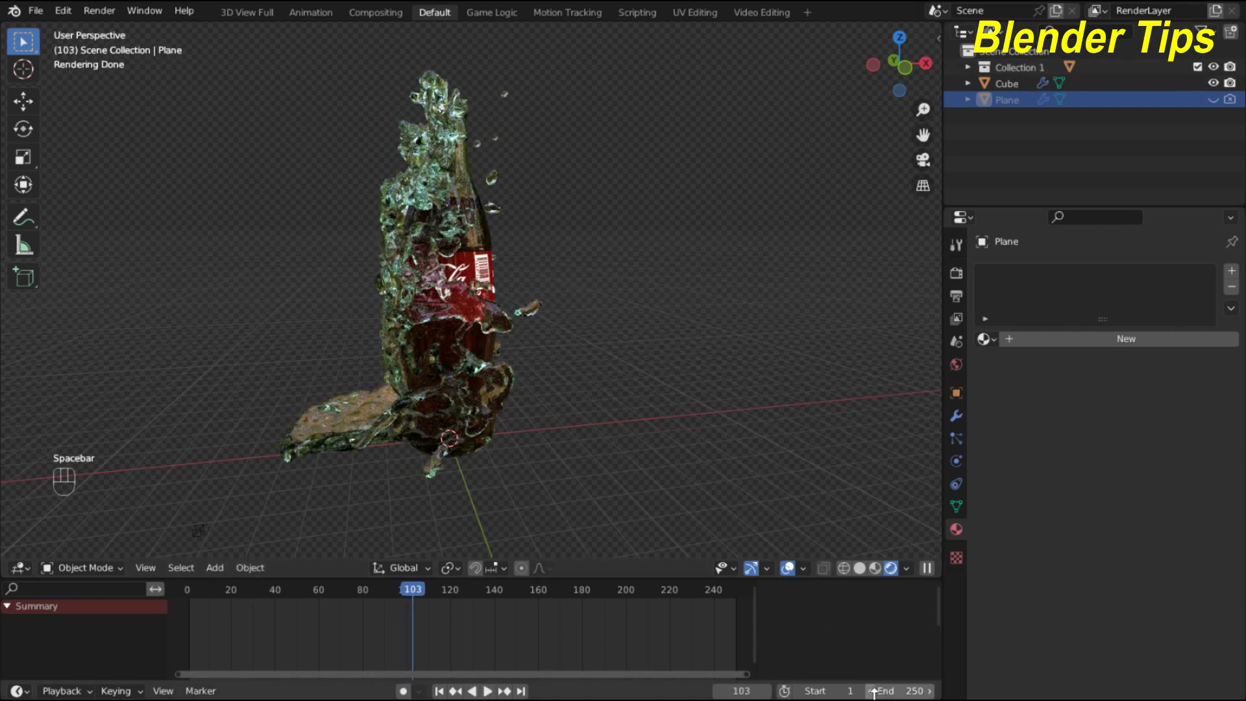
# - Set the scene's end frame to 100
pyautogui.click(908, 693)
pyautogui.write('100')
pyautogui.press('Return')
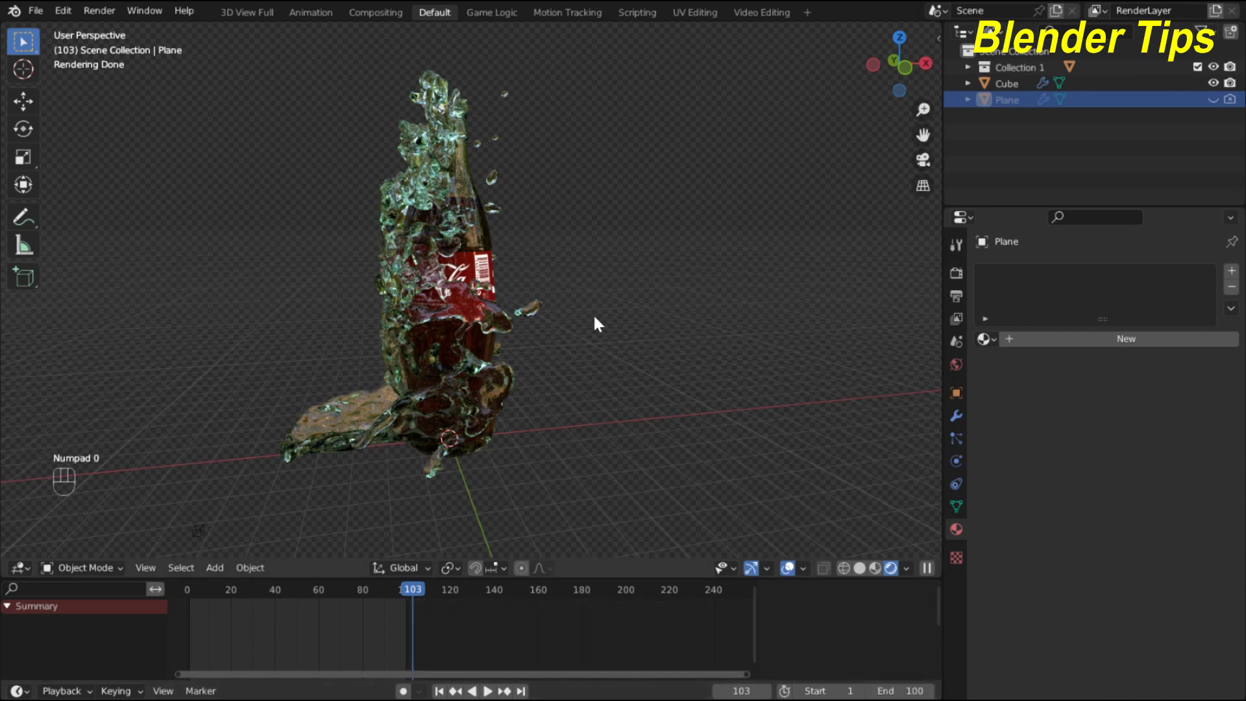
pyautogui.scroll(-2, 462, 318)
pyautogui.moveTo(462, 318); pyautogui.dragTo(441, 314, button='middle')
# - Set the fluid domain Cube's cache end to frame 100 in Physics properties
pyautogui.click(431, 306)
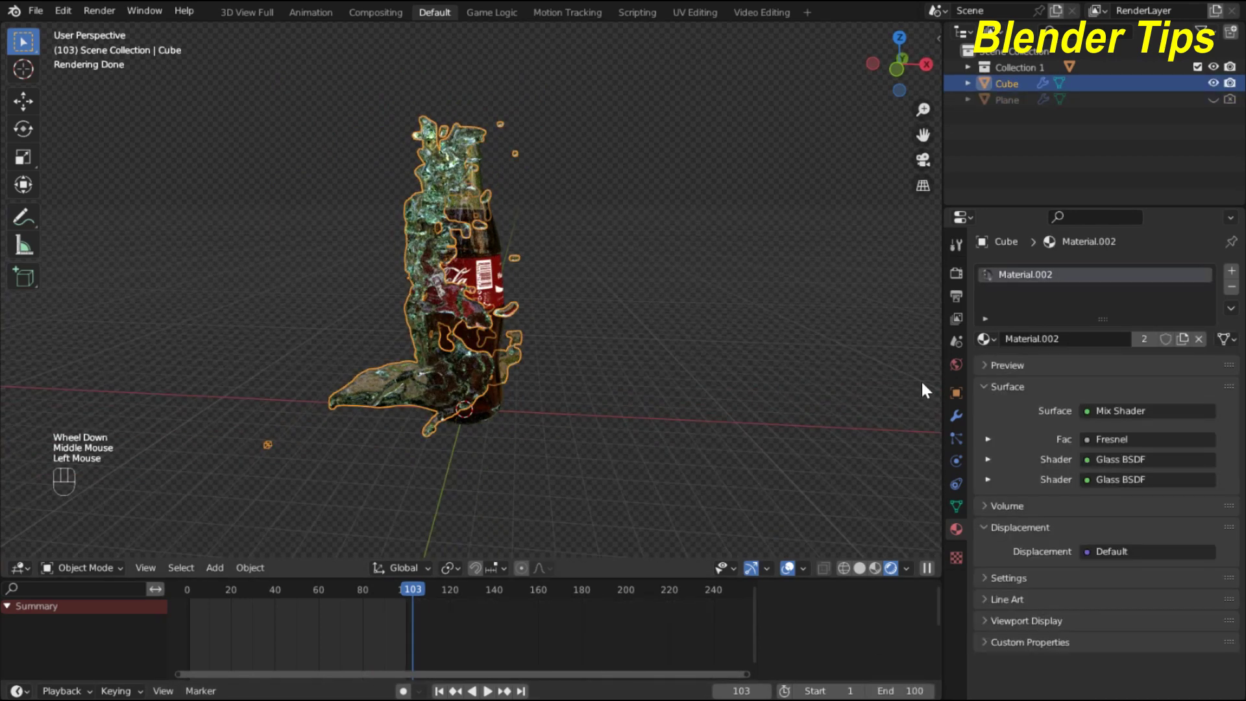
pyautogui.click(955, 462)
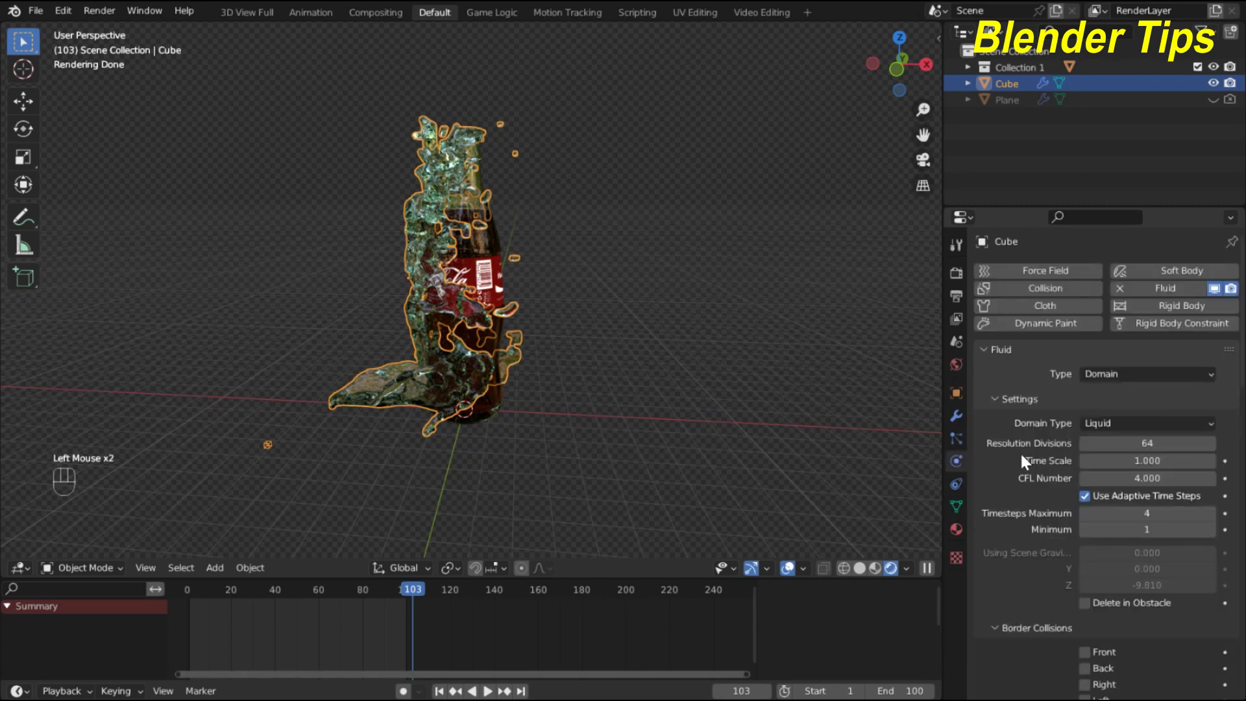
pyautogui.scroll(-10, 1083, 458)
pyautogui.scroll(-3, 1083, 458)
pyautogui.click(1149, 558)
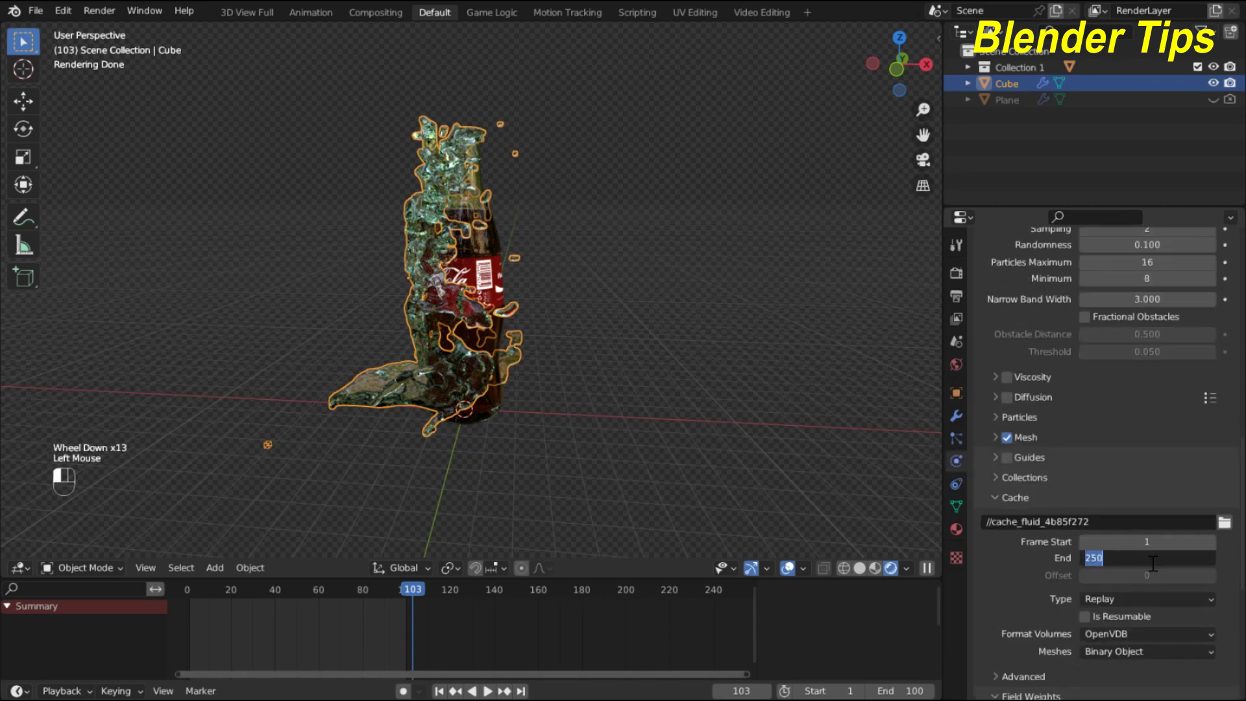
pyautogui.write('100')
pyautogui.press('Return')
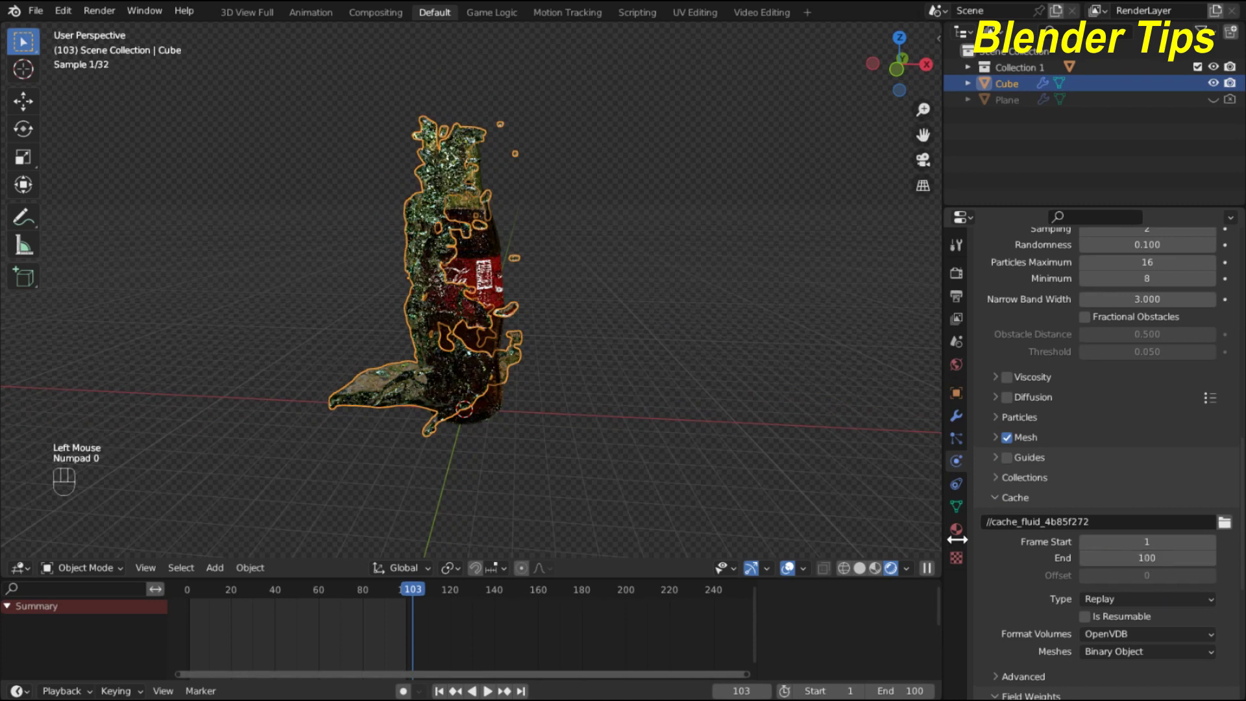
pyautogui.moveTo(538, 332)
pyautogui.mouseDown(button='middle')
pyautogui.moveTo(563, 325)
pyautogui.moveTo(500, 364)
pyautogui.moveTo(547, 342)
pyautogui.mouseUp(button='middle')
pyautogui.scroll(2, 563, 326)
pyautogui.scroll(-1, 563, 326)
# - Return to frame 1 and apply Shade Smooth to the fluid object
pyautogui.click(439, 690)
pyautogui.moveTo(540, 297); pyautogui.dragTo(524, 318, button='middle')
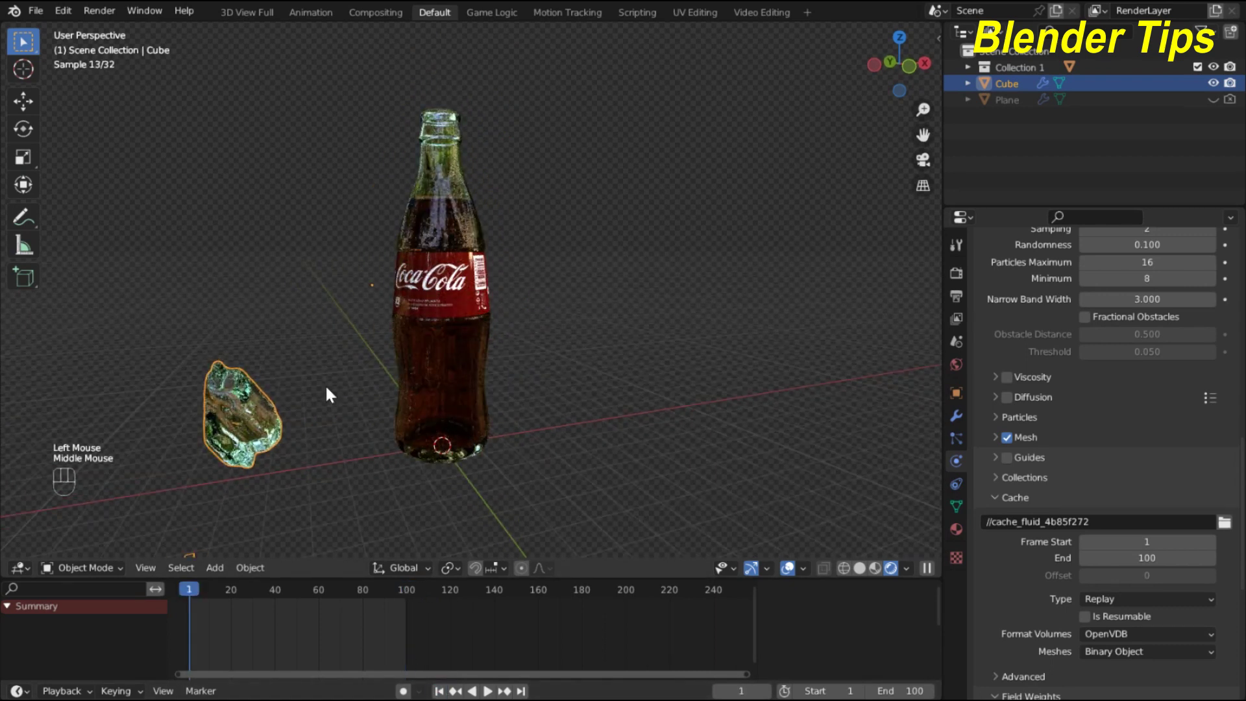
pyautogui.rightClick(229, 412)
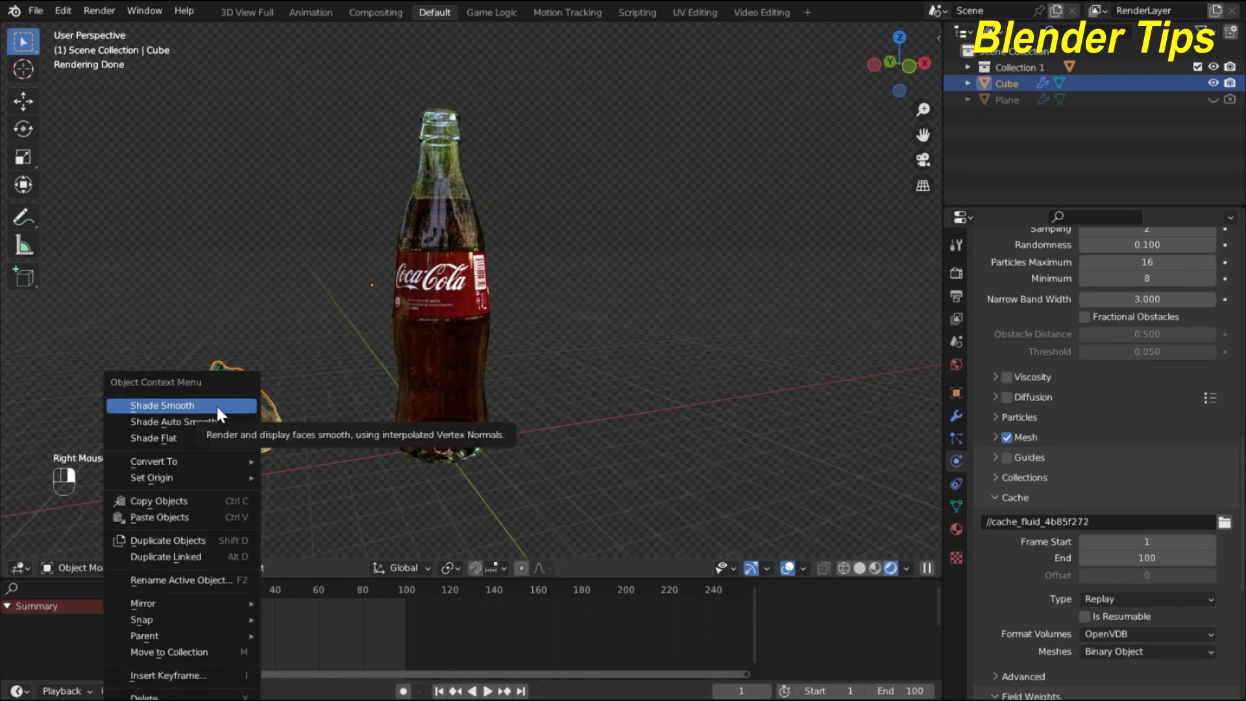
pyautogui.click(217, 407)
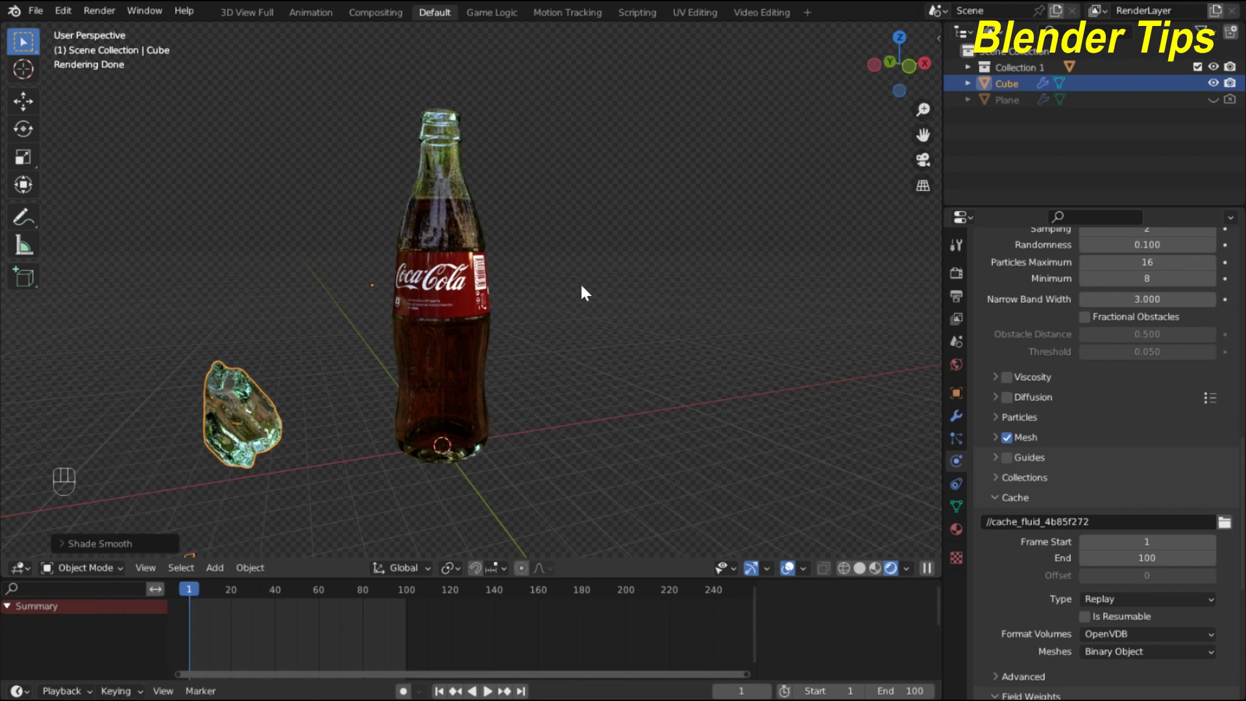
# - Center the bottle, replay the simulation from frame 1, and deselect the fluid
pyautogui.keyDown('shift'); pyautogui.moveTo(594, 279); pyautogui.dragTo(635, 277, button='middle'); pyautogui.keyUp('shift')
pyautogui.press('space')
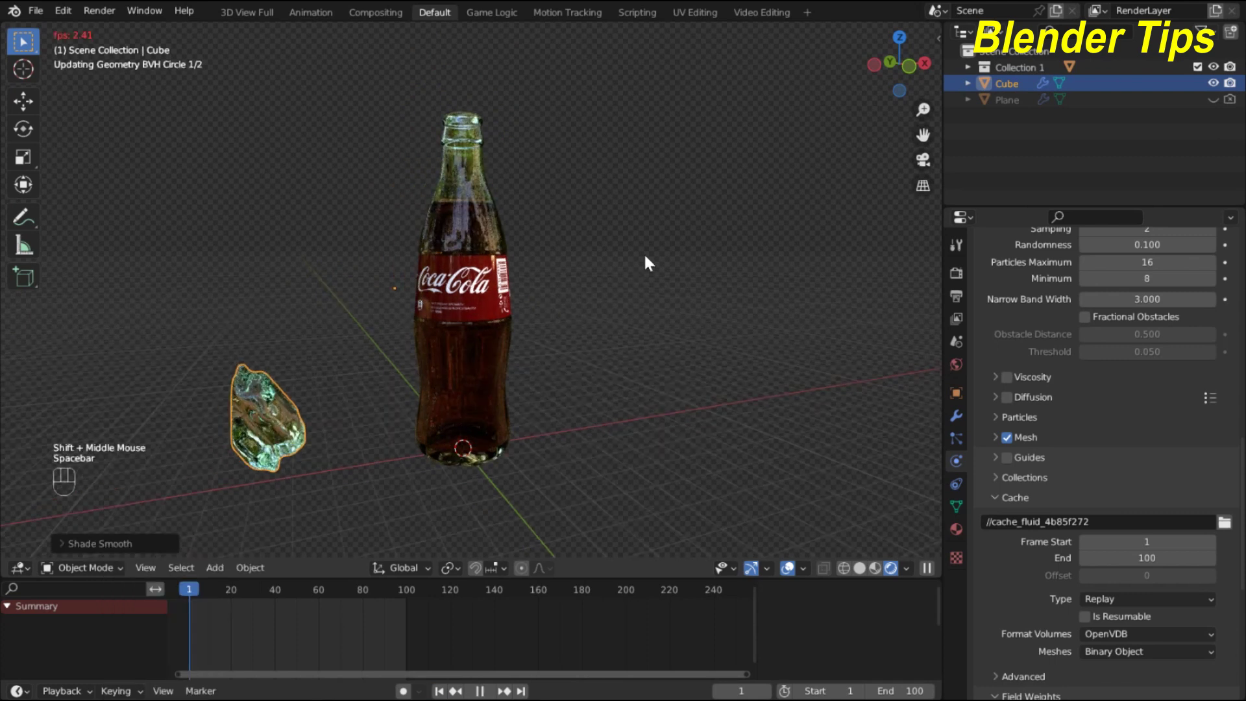
pyautogui.click(740, 218)
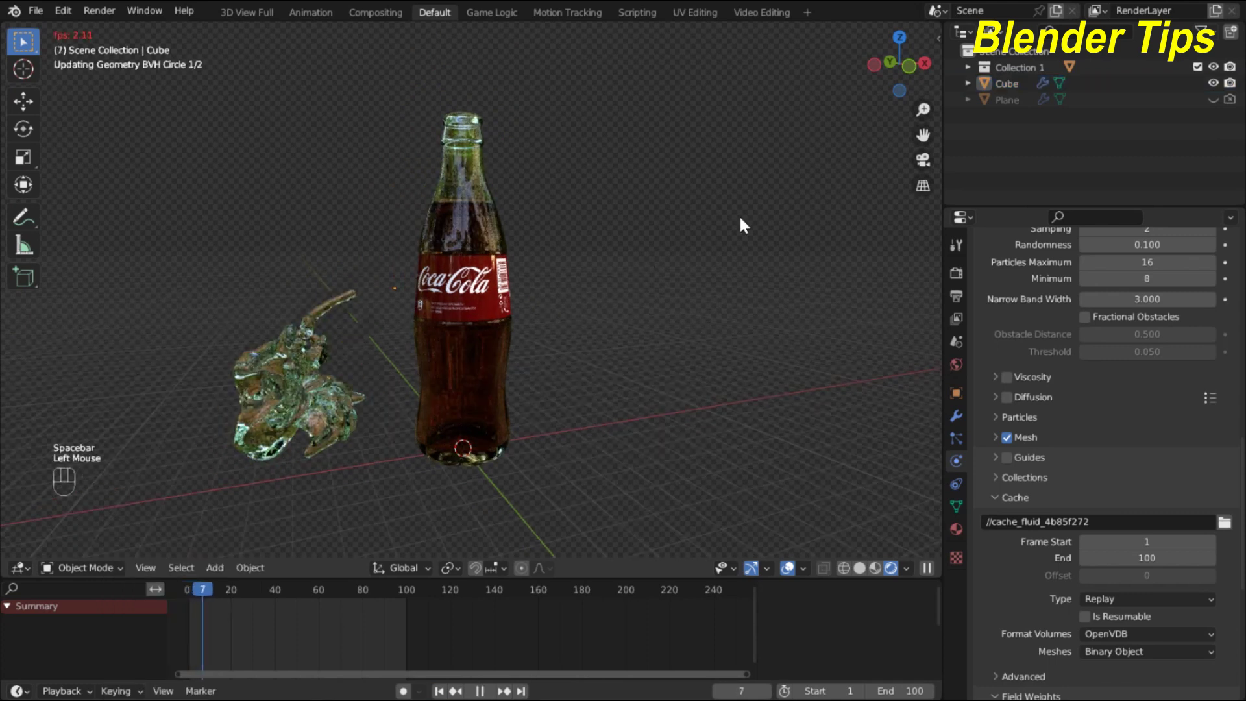